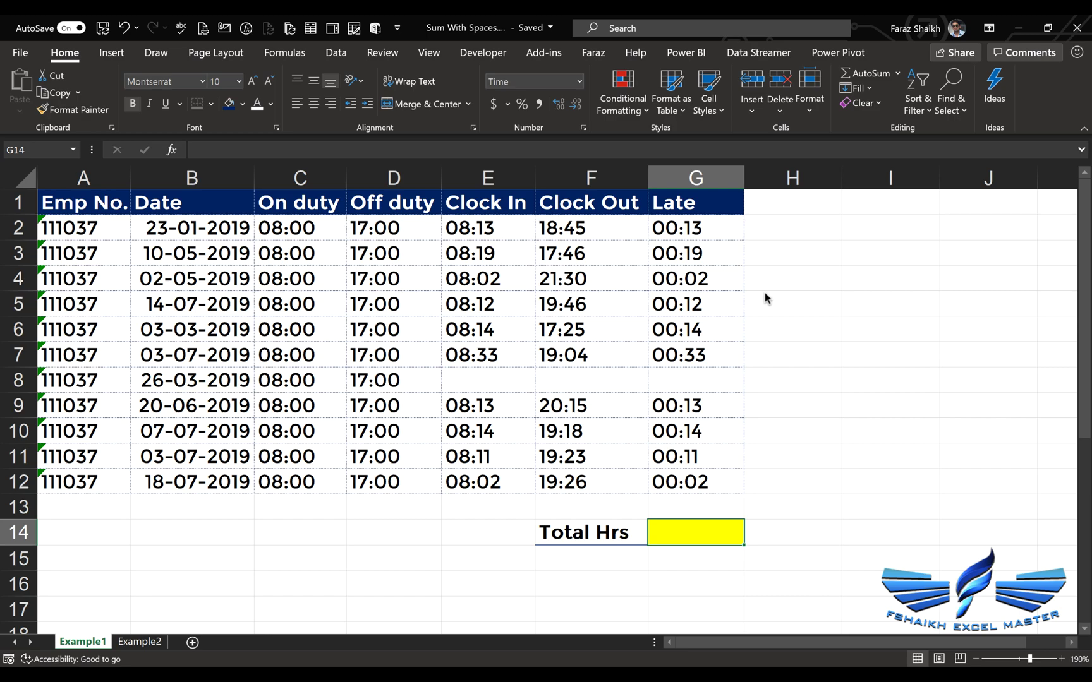
Enter =SUM(G2:G12) in Total Hrs cell G14; it displays 0:00:00
type("=sum")
key("Tab")
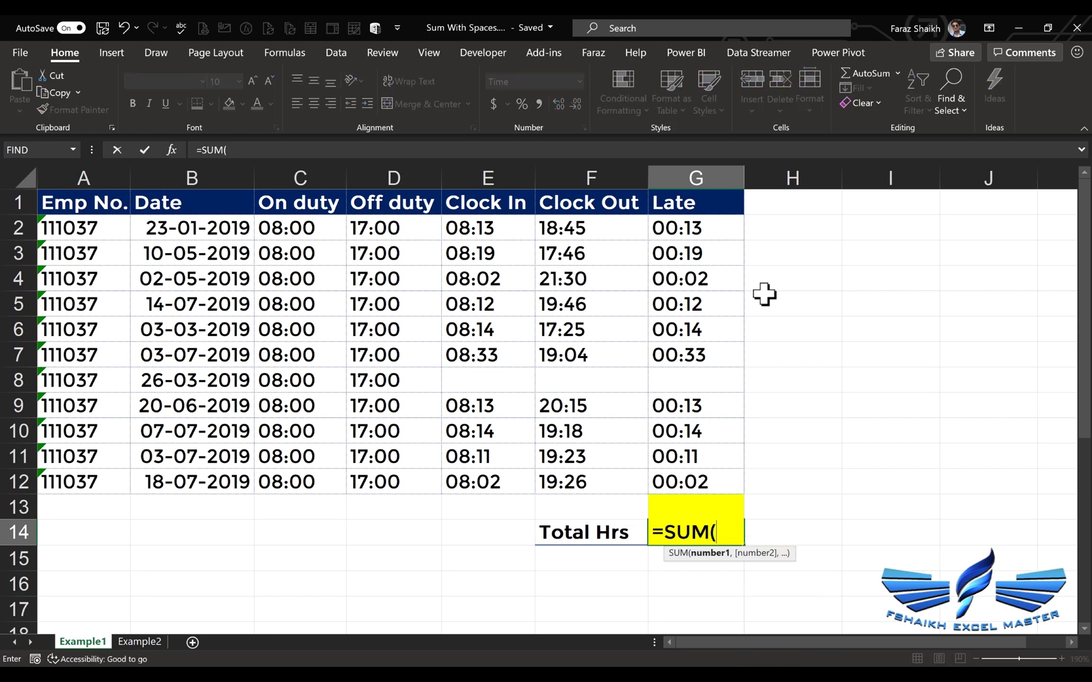
left_click_drag(698, 229, 707, 468)
type(")")
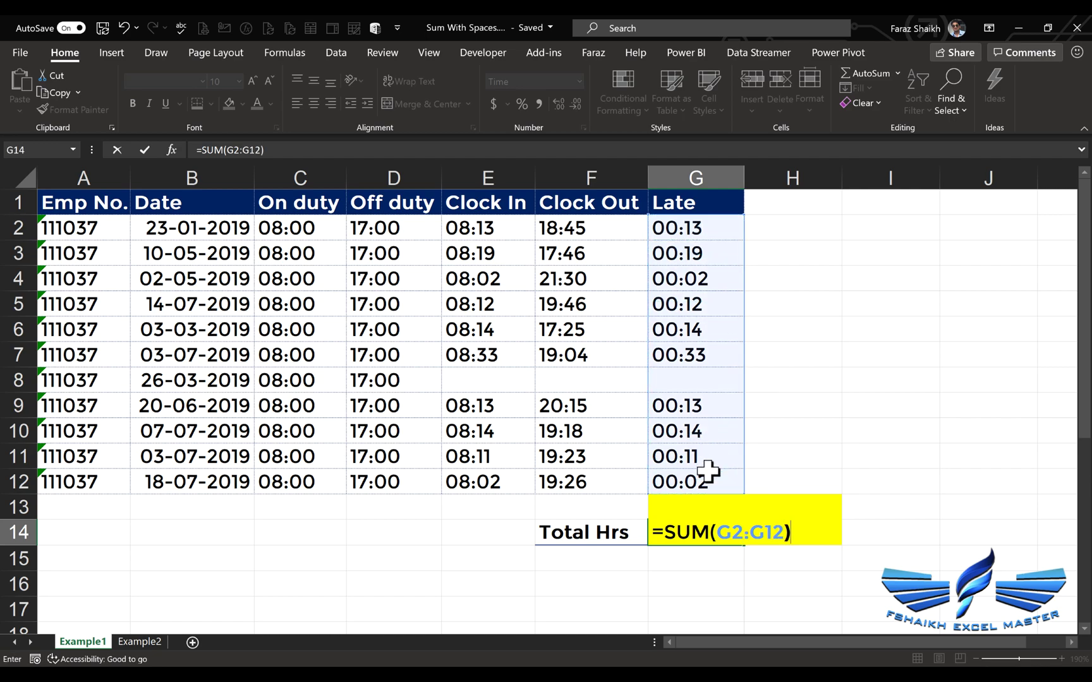
key("Return")
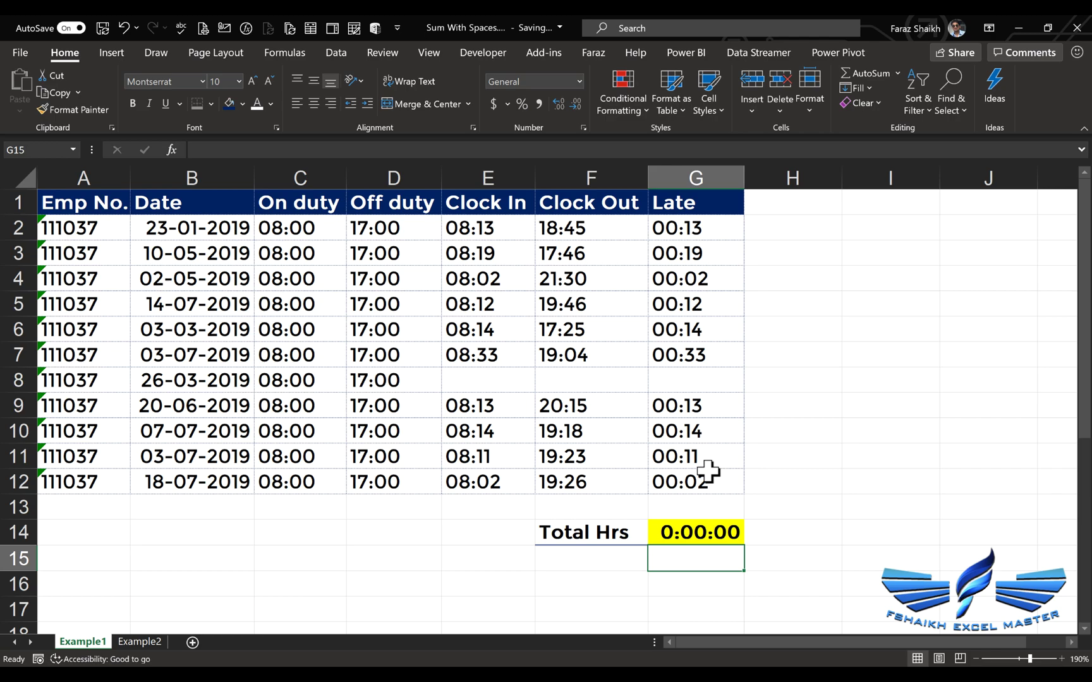
key("Up")
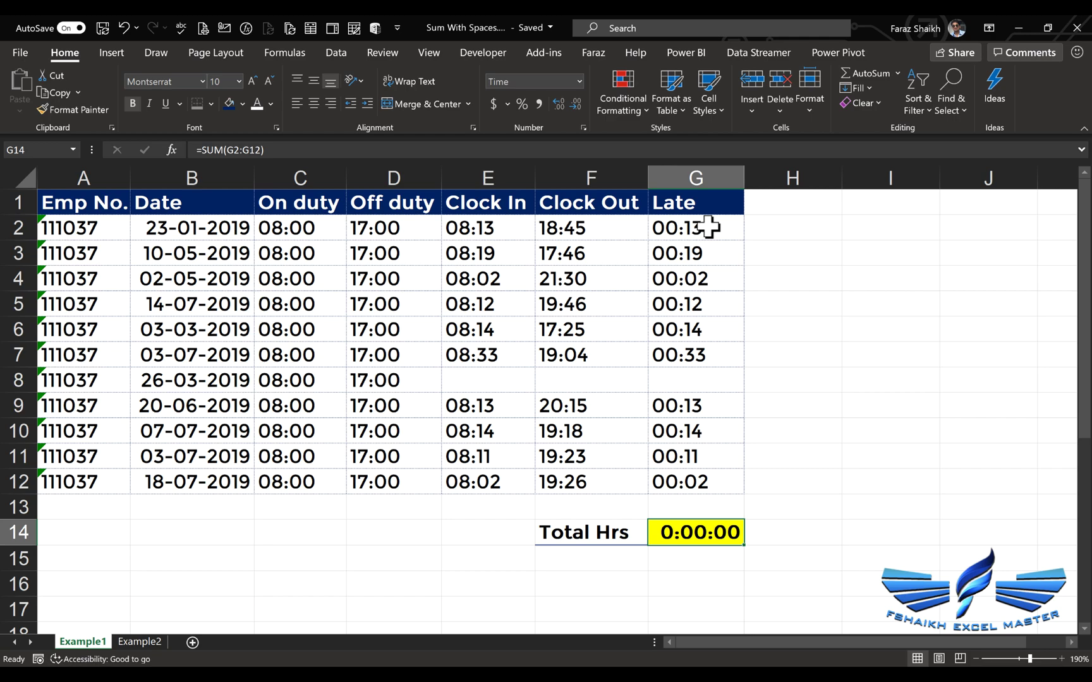
In H2 enter =VALUE(G2:G12) to spill the Late times as numbers down column H
left_click(805, 231)
type("=v")
key("Tab")
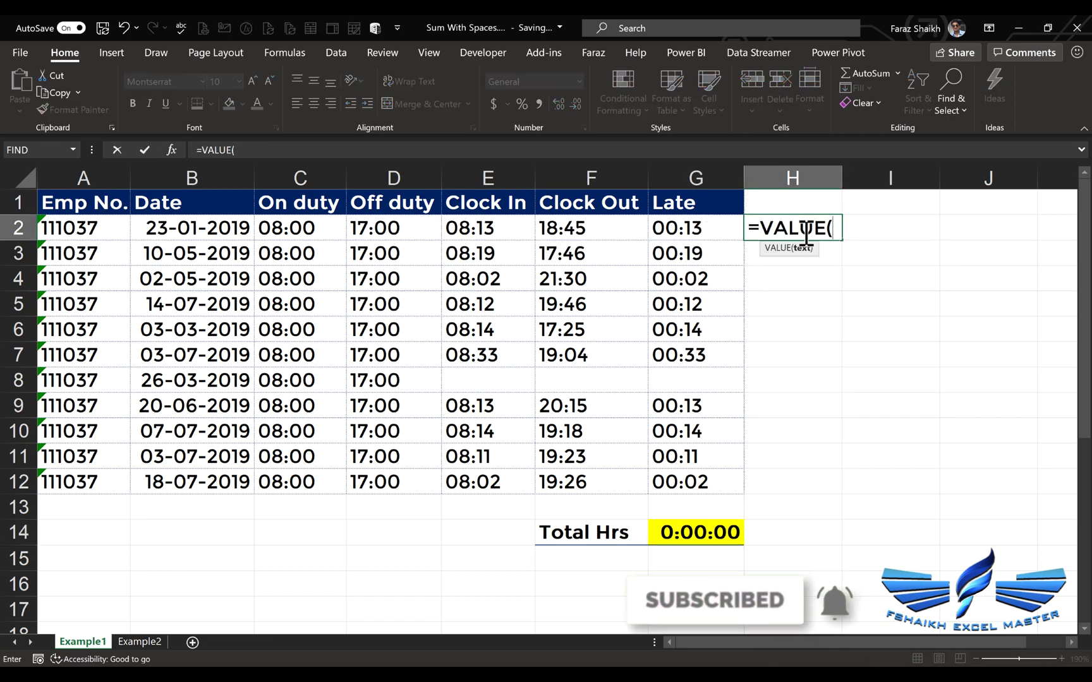
left_click_drag(665, 224, 670, 480)
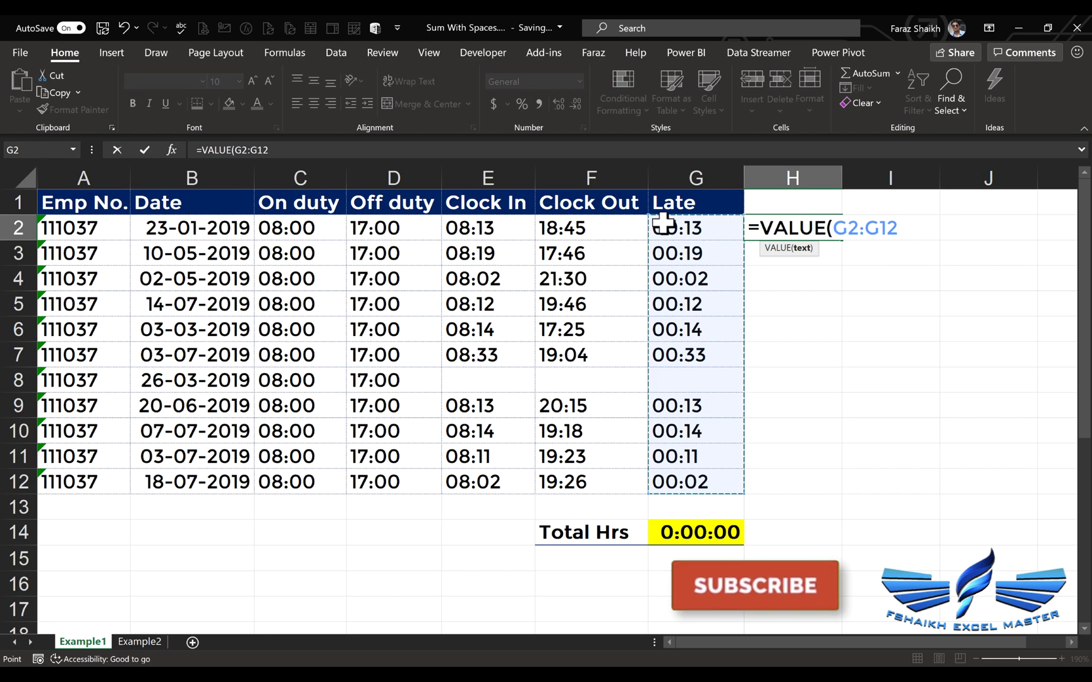
type(")")
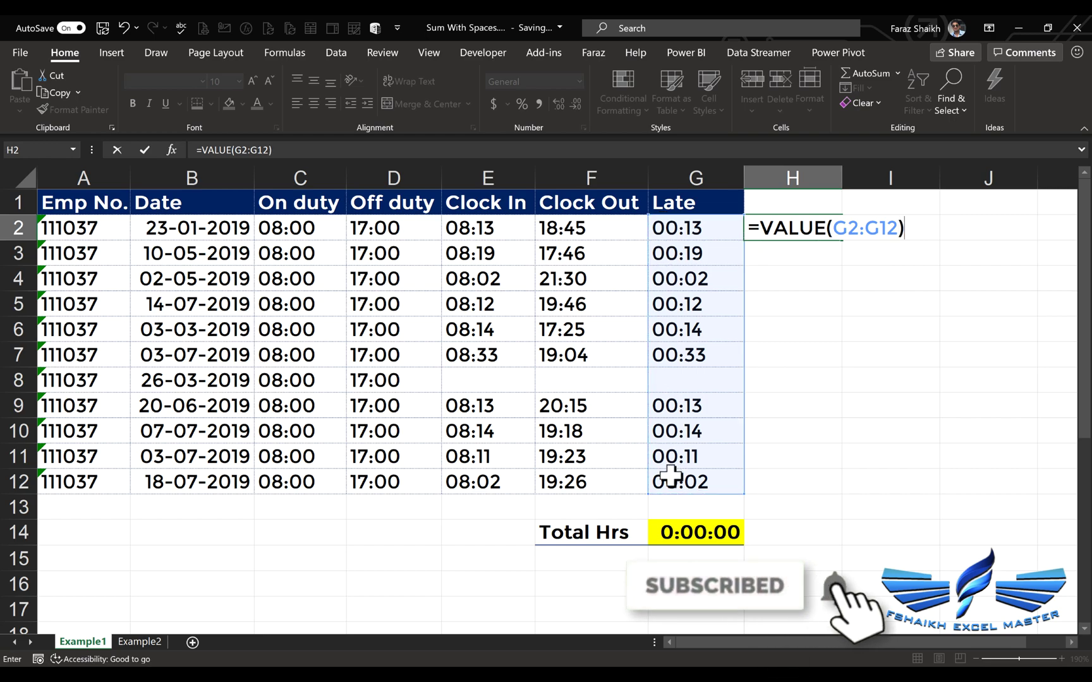
key("Return")
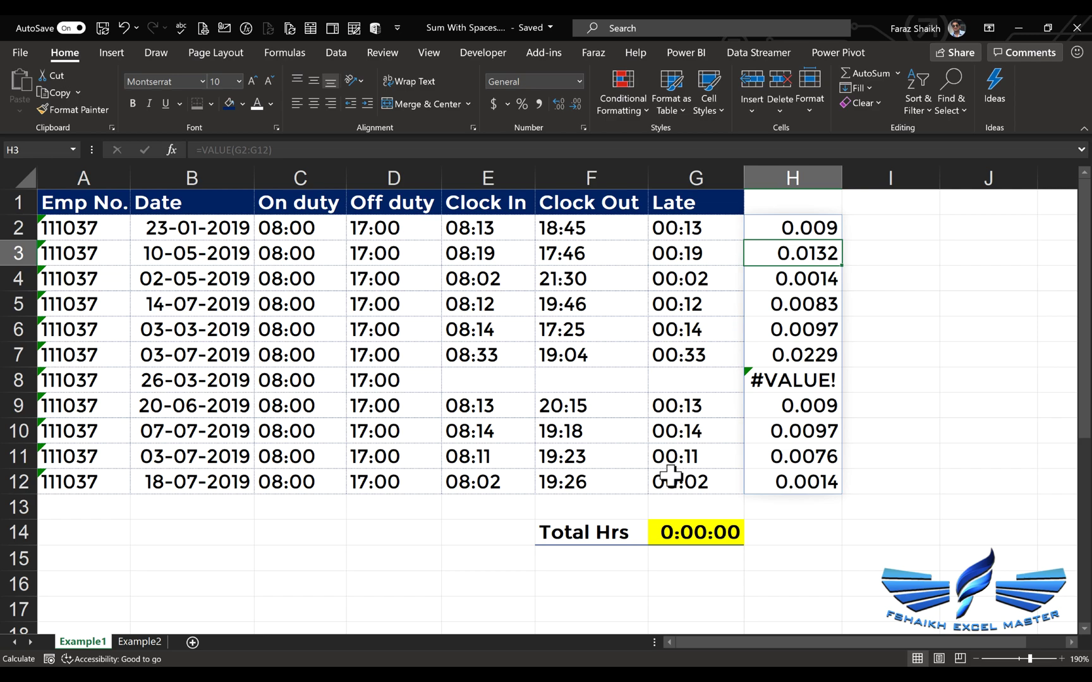
Wrap the H2 formula in IFERROR so conversion errors return 0
double_click(781, 229)
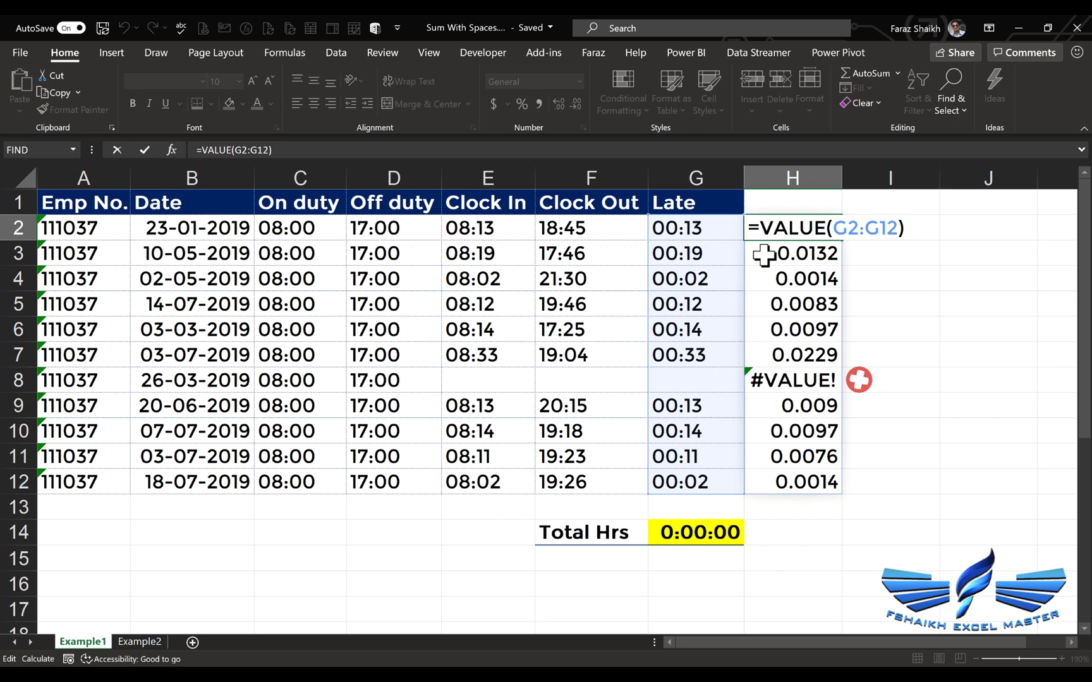
type("if")
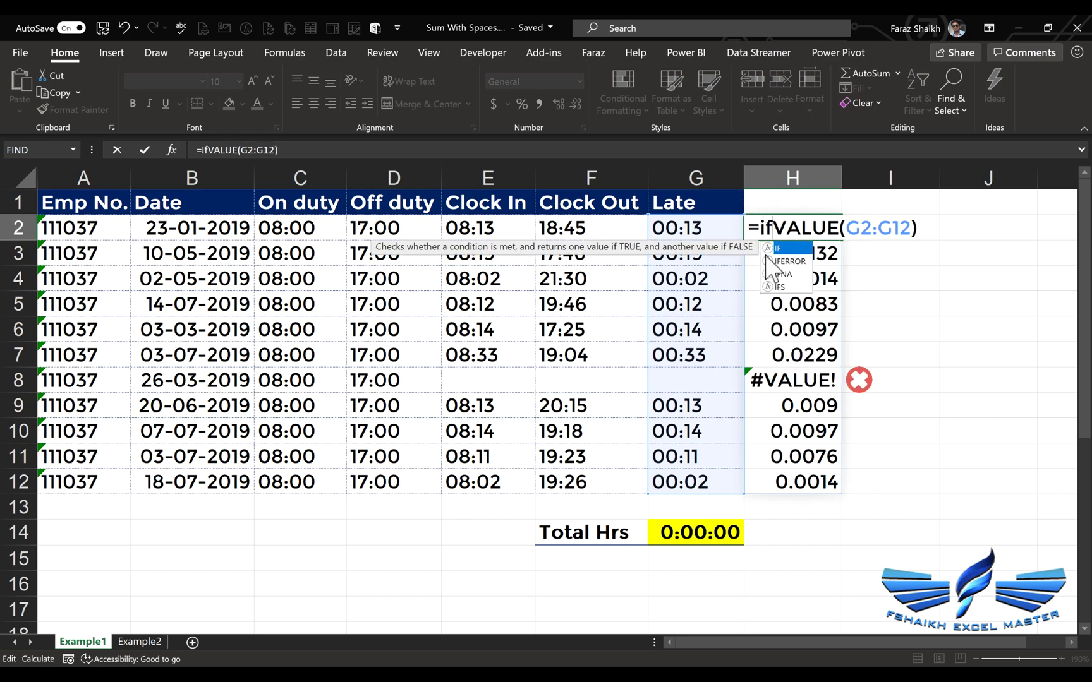
left_click(766, 260)
double_click(783, 261)
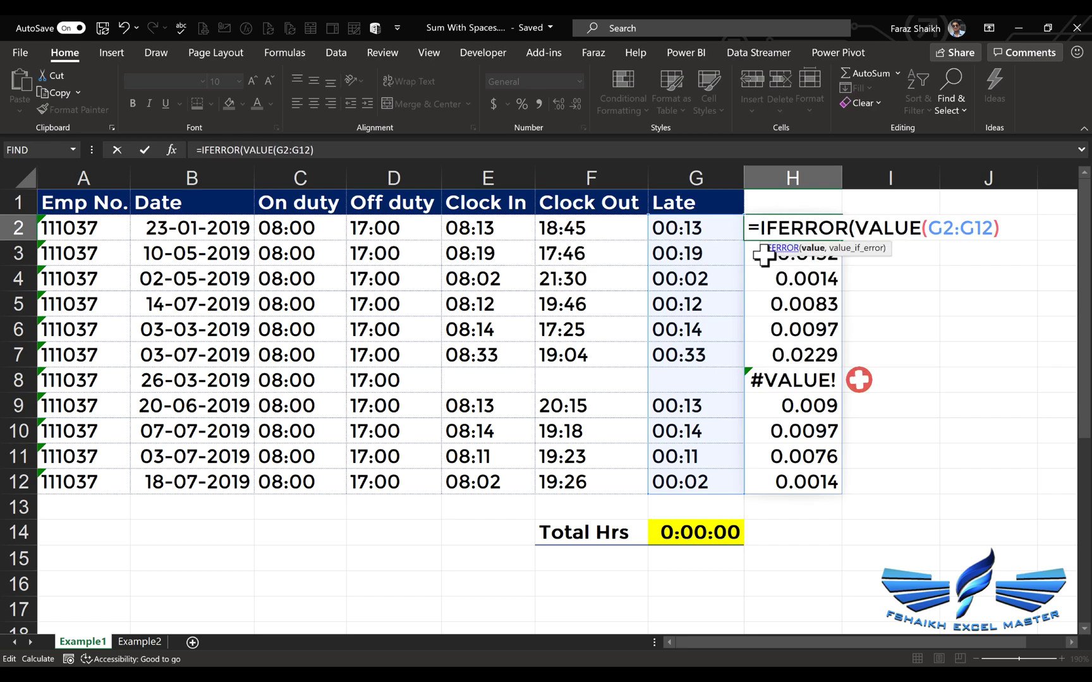
type(",0)")
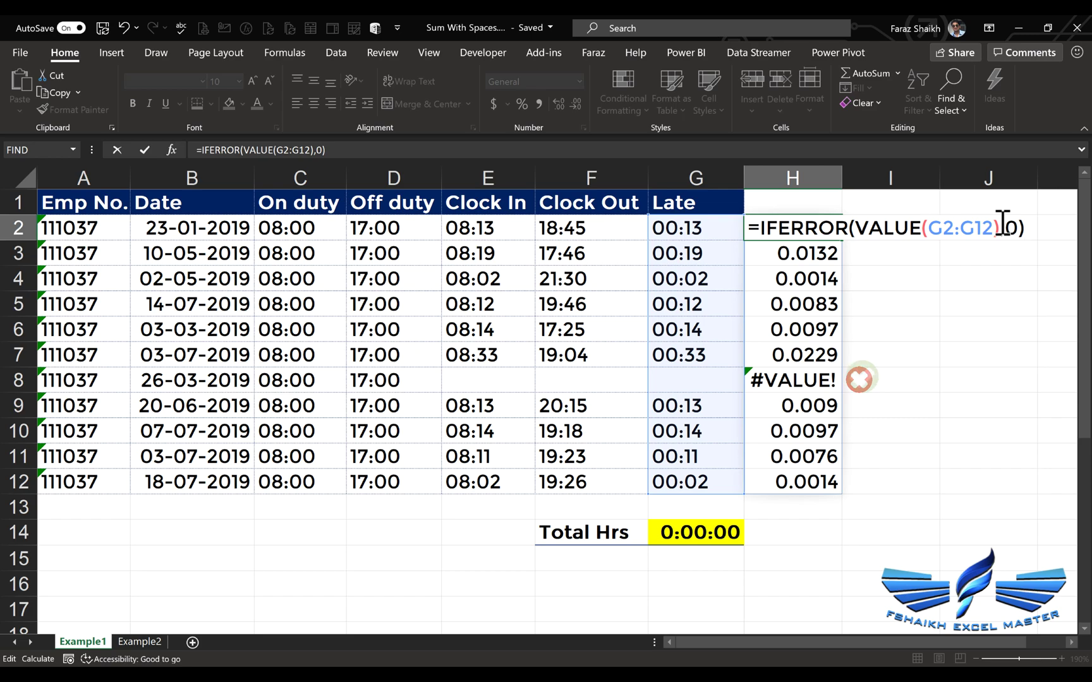
key("Return")
Wrap it in SUM and confirm as an array formula, returning 0.0924
double_click(762, 227)
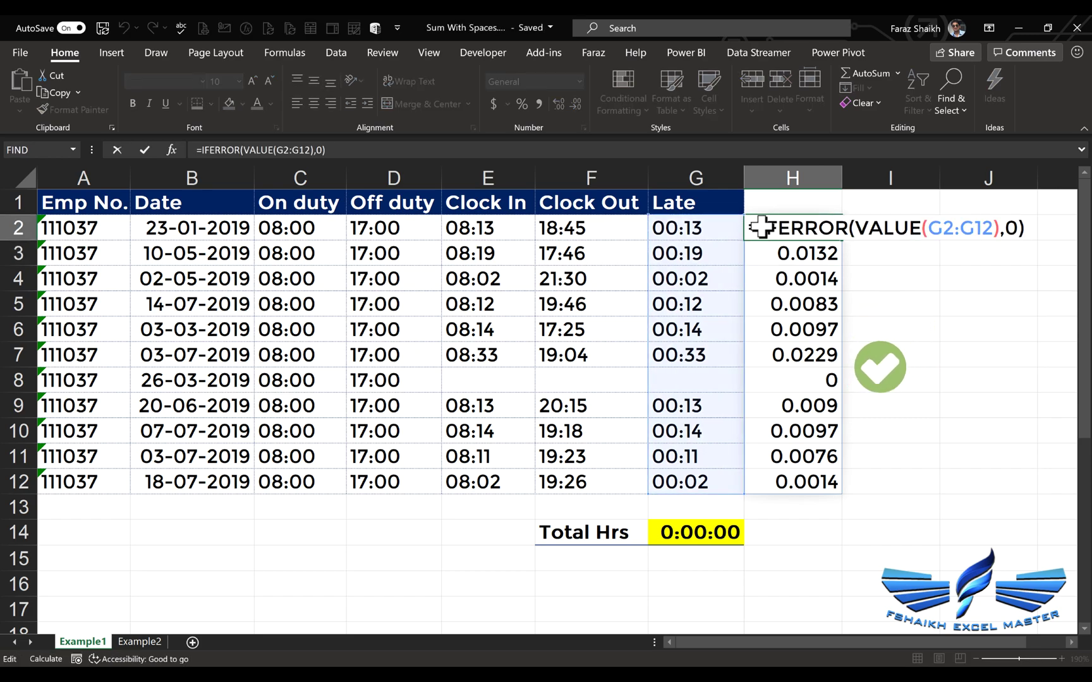
type("SUM(")
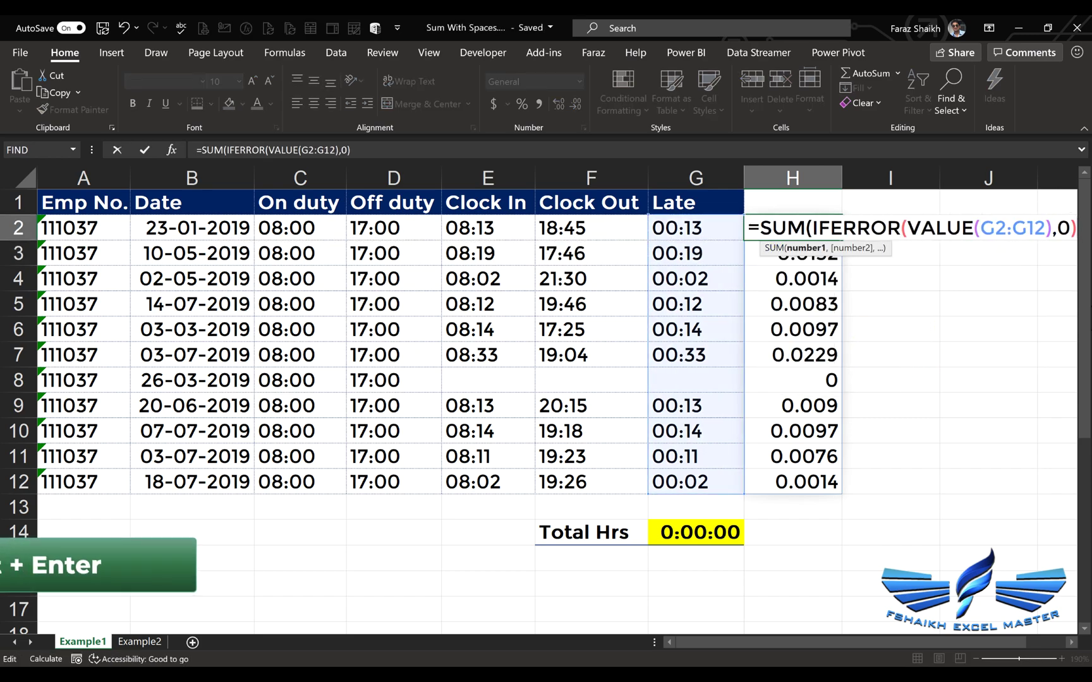
type(")")
key("ctrl+shift+Return")
left_click(821, 228)
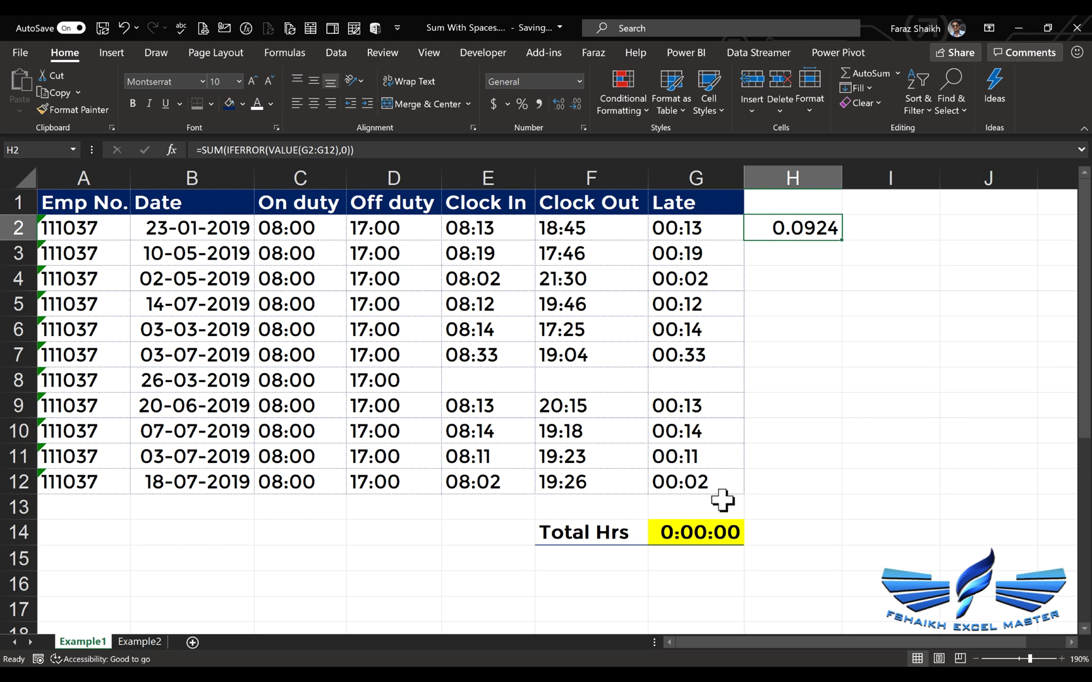
Copy the =SUM(IFERROR(VALUE(G2:G12),0)) formula text from H2 and leave H2 cleared
double_click(820, 226)
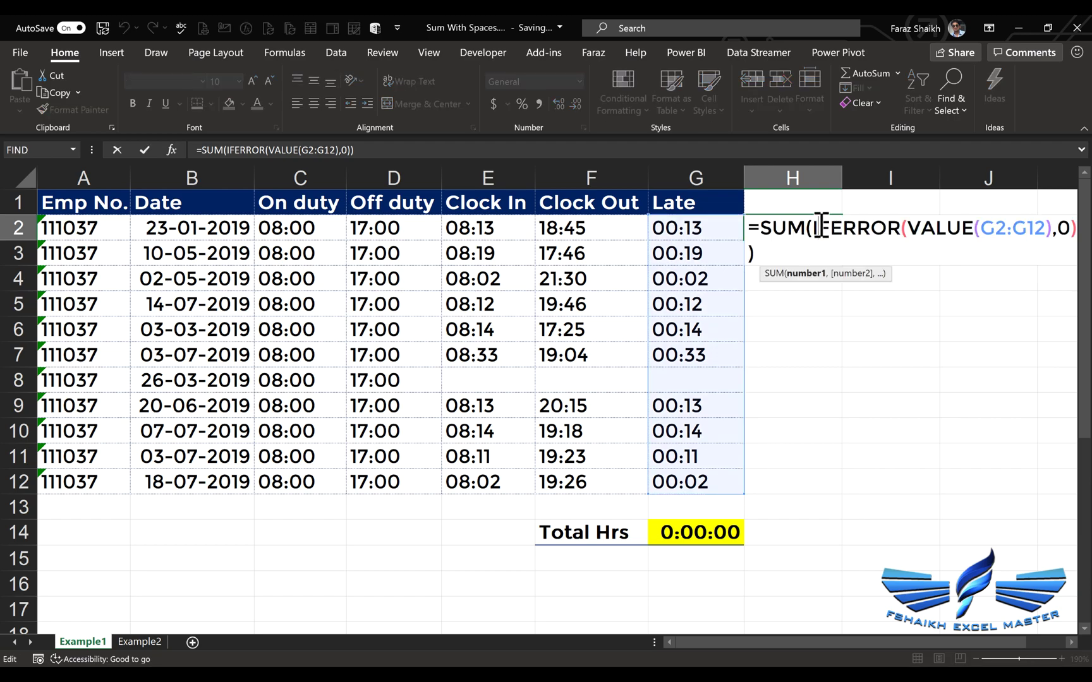
left_click_drag(771, 252, 731, 185)
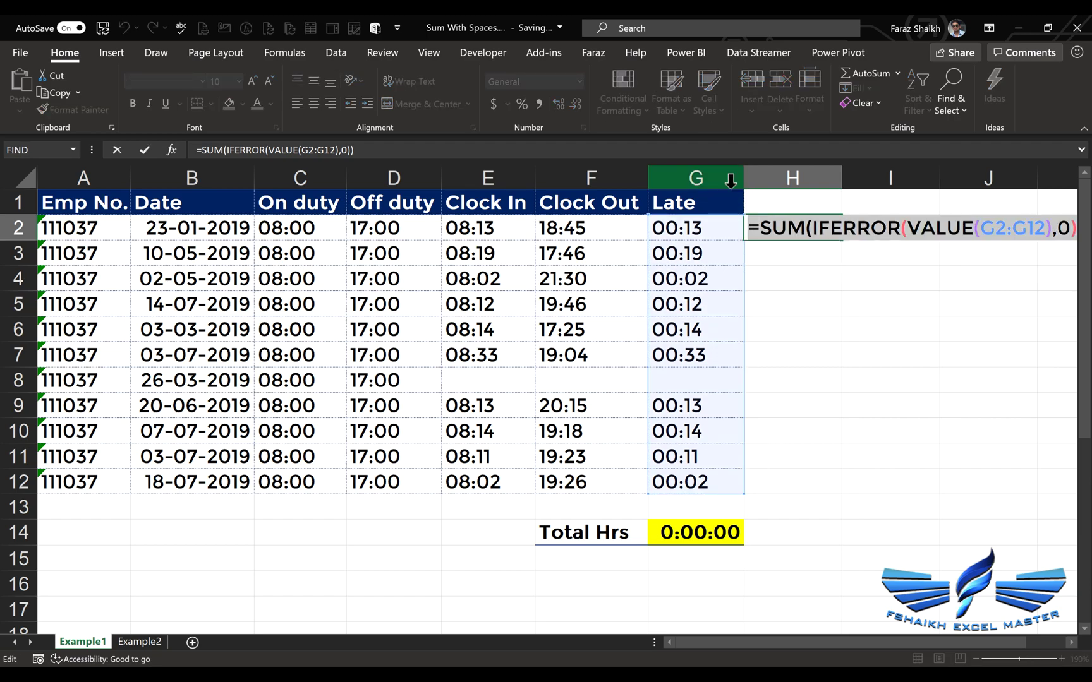
key("ctrl+c")
key("Escape")
Replace G14's old SUM with the copied formula as an array formula, showing 2:13:00
double_click(702, 532)
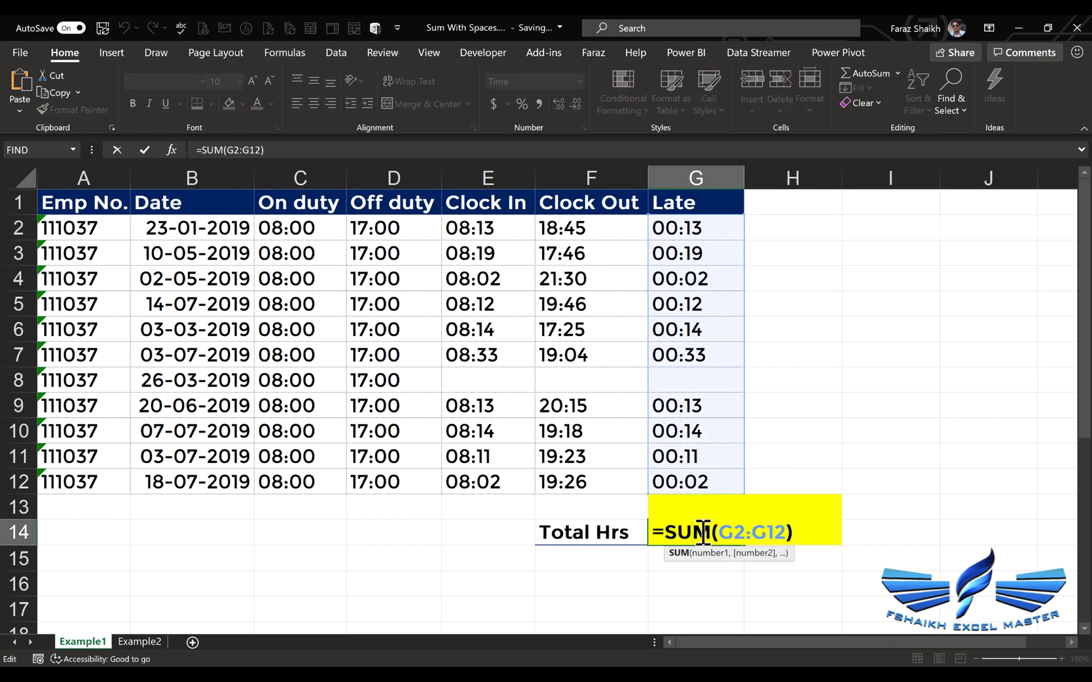
left_click_drag(670, 526, 805, 555)
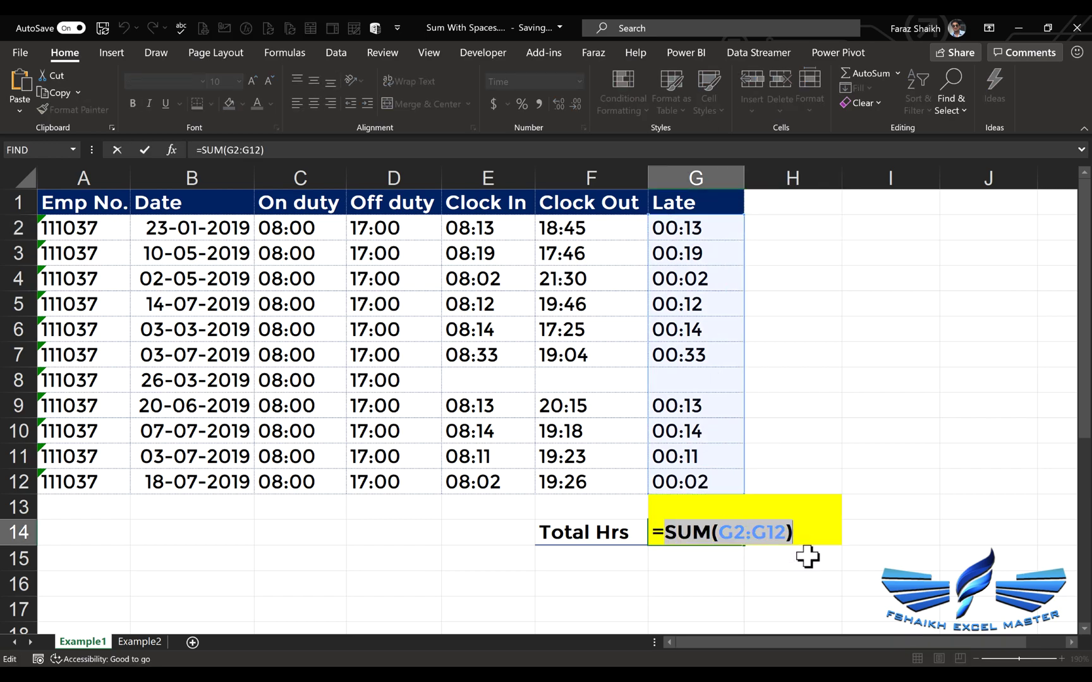
key("BackSpace")
key("ctrl+v")
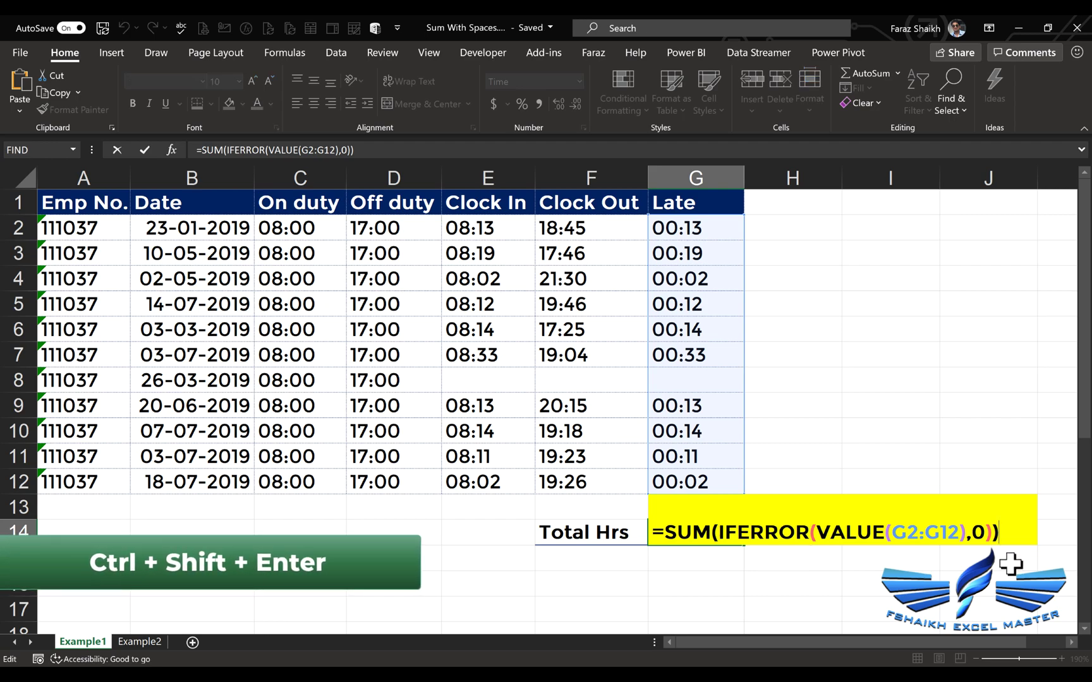
key("ctrl+shift+Return")
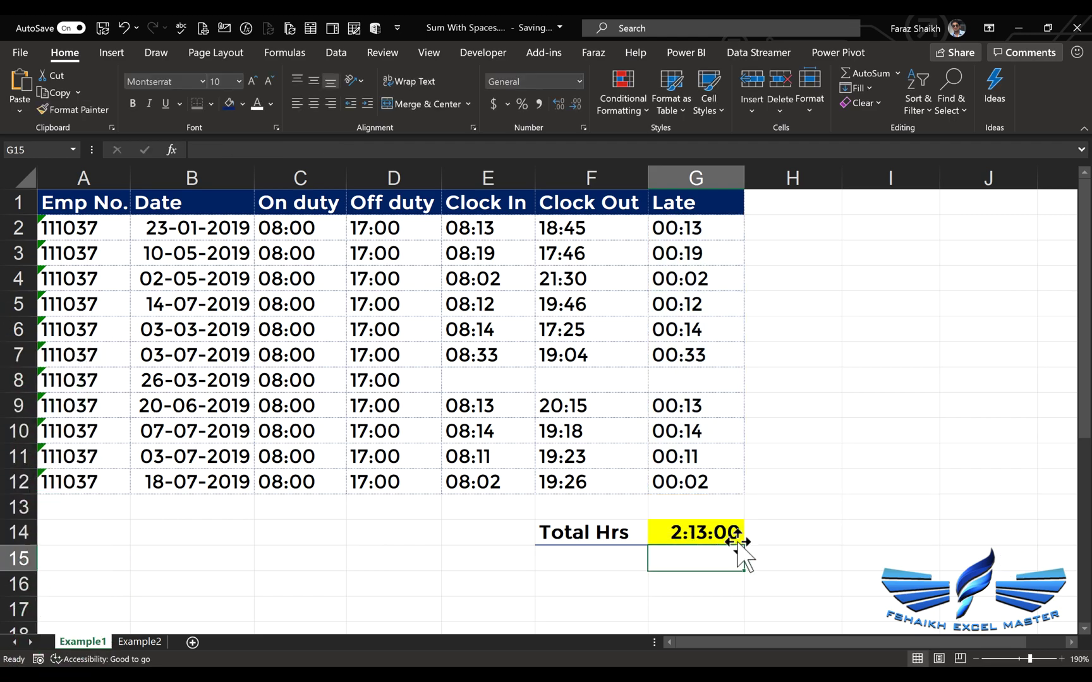
Widen the G18 Total Hrs range from G2:G12 to G2:G16, giving 2:15:00
left_click(669, 525)
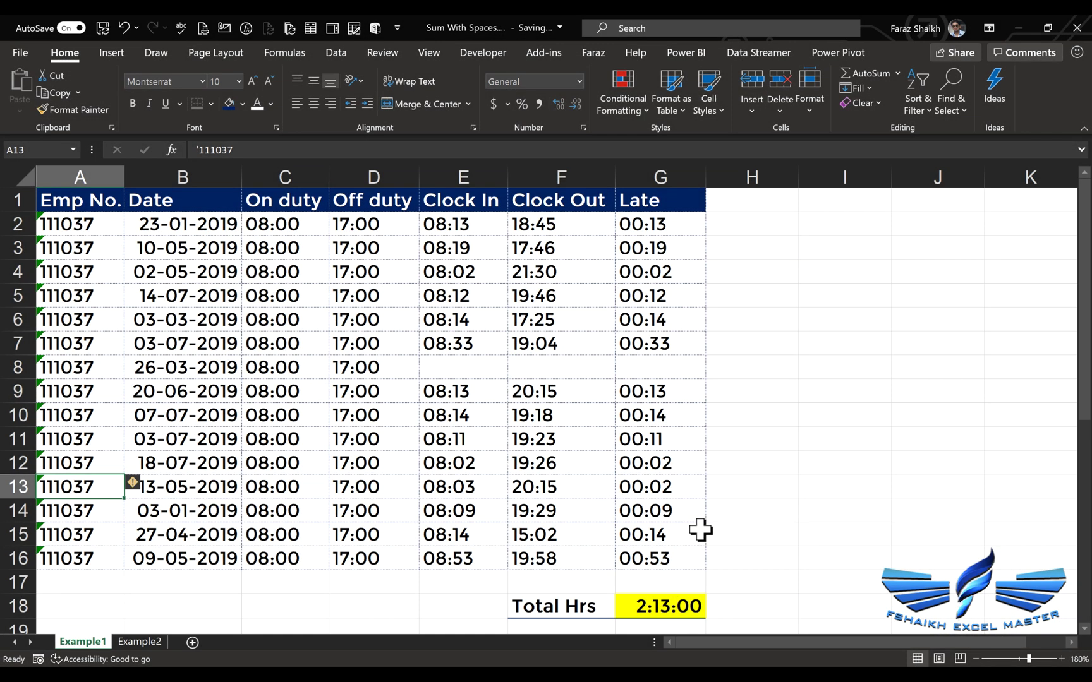
left_click(669, 604)
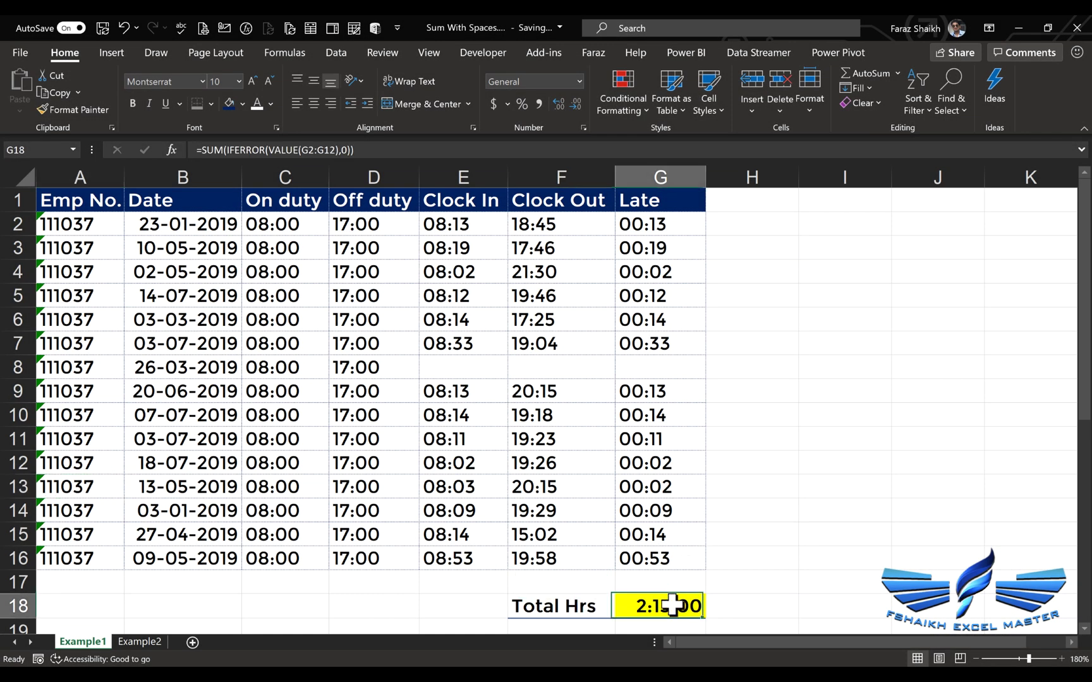
double_click(670, 604)
left_click_drag(664, 536, 698, 562)
key("Return")
left_click(665, 582)
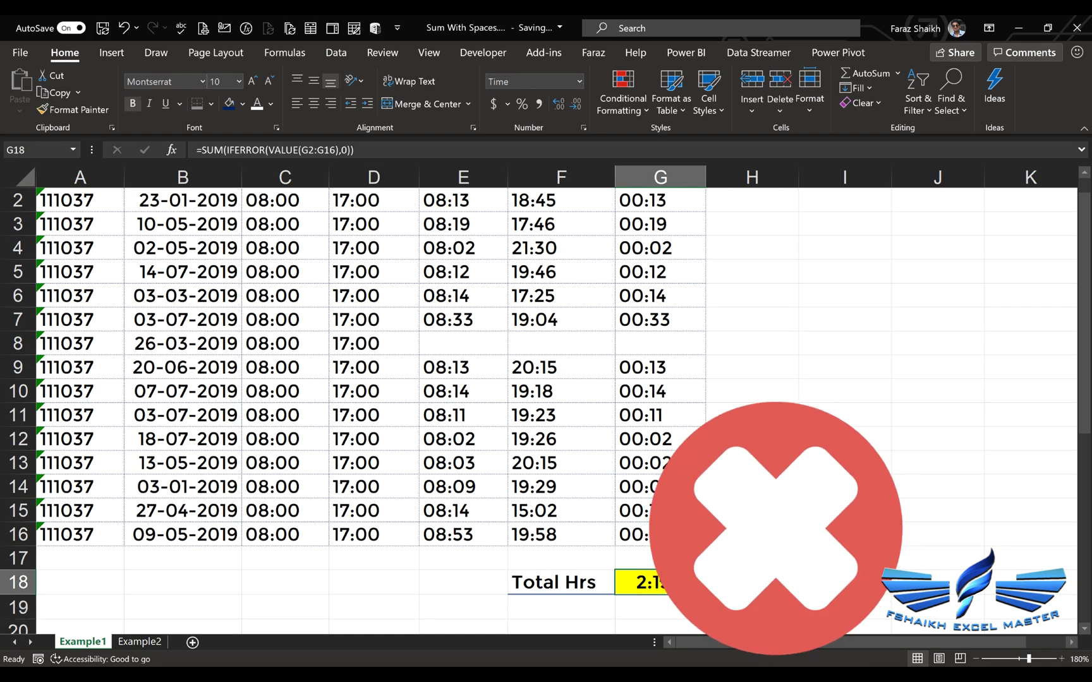
scroll(669, 585, "up", 1)
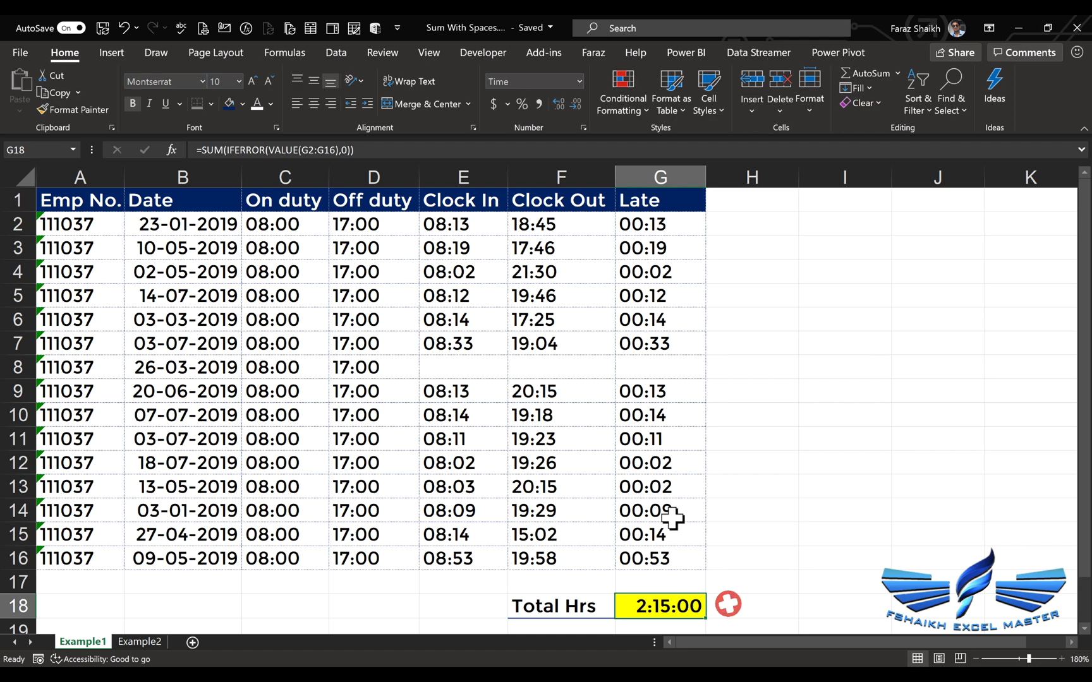
mouse_move(672, 518)
left_mouse_down()
mouse_move(683, 512)
mouse_move(678, 556)
mouse_move(674, 512)
left_mouse_up()
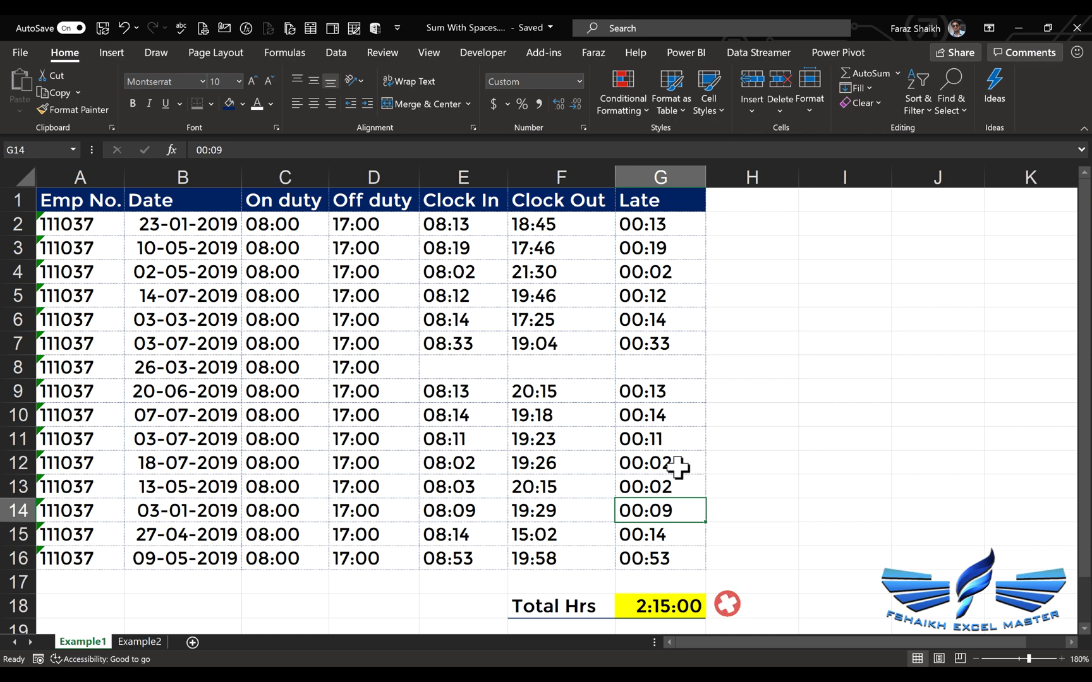
left_click(666, 172)
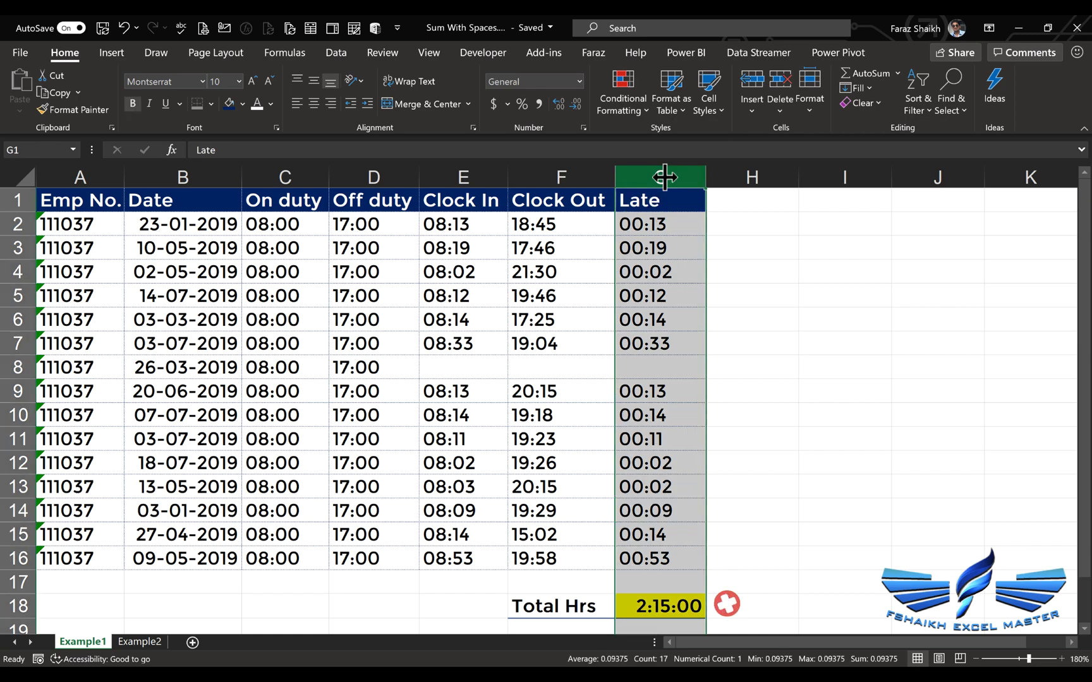
left_click(421, 77)
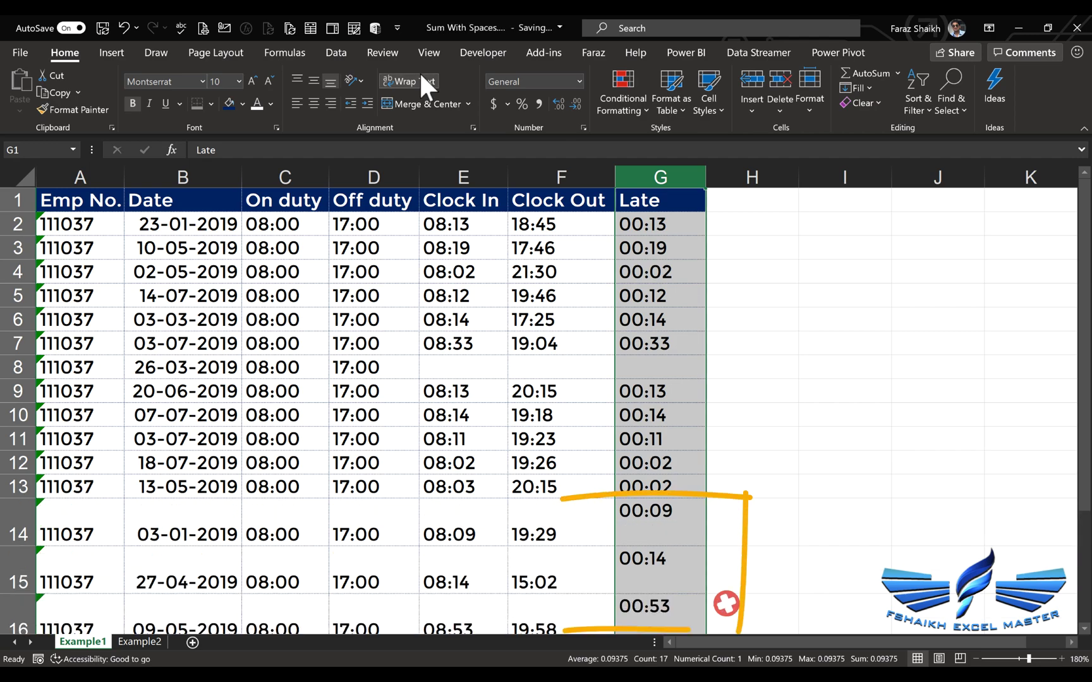
left_click(422, 77)
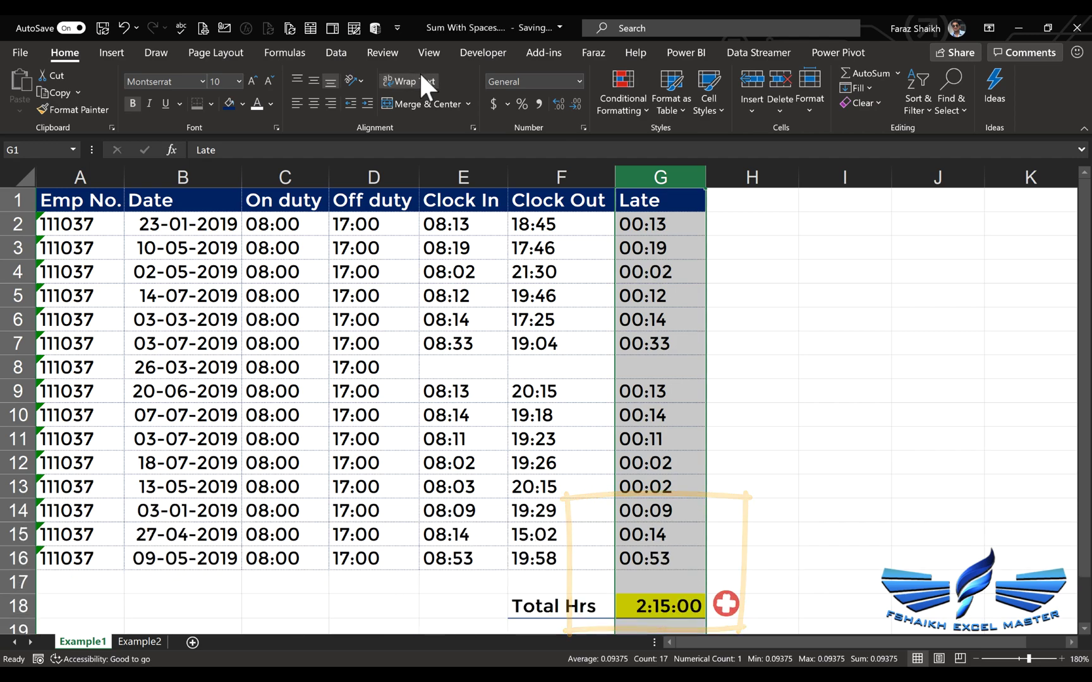
left_click(725, 500)
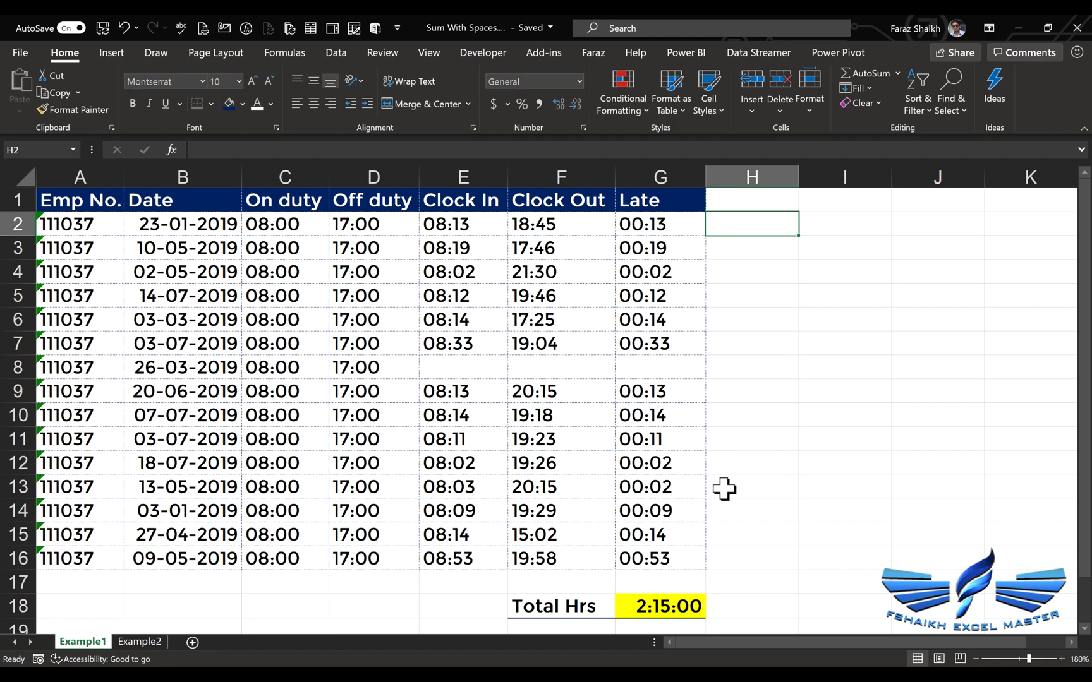
In H2 enter =SUBSTITUTE(G2:G16,CHAR(10),"") to strip line breaks from the Late times
type("=")
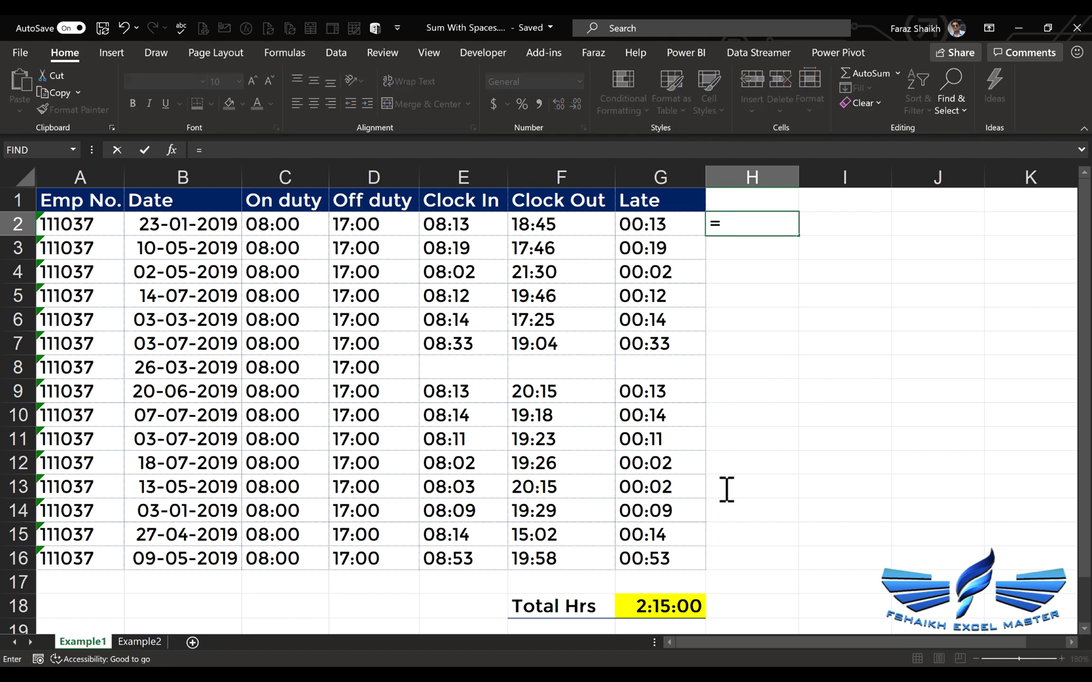
type("sub")
key("Tab")
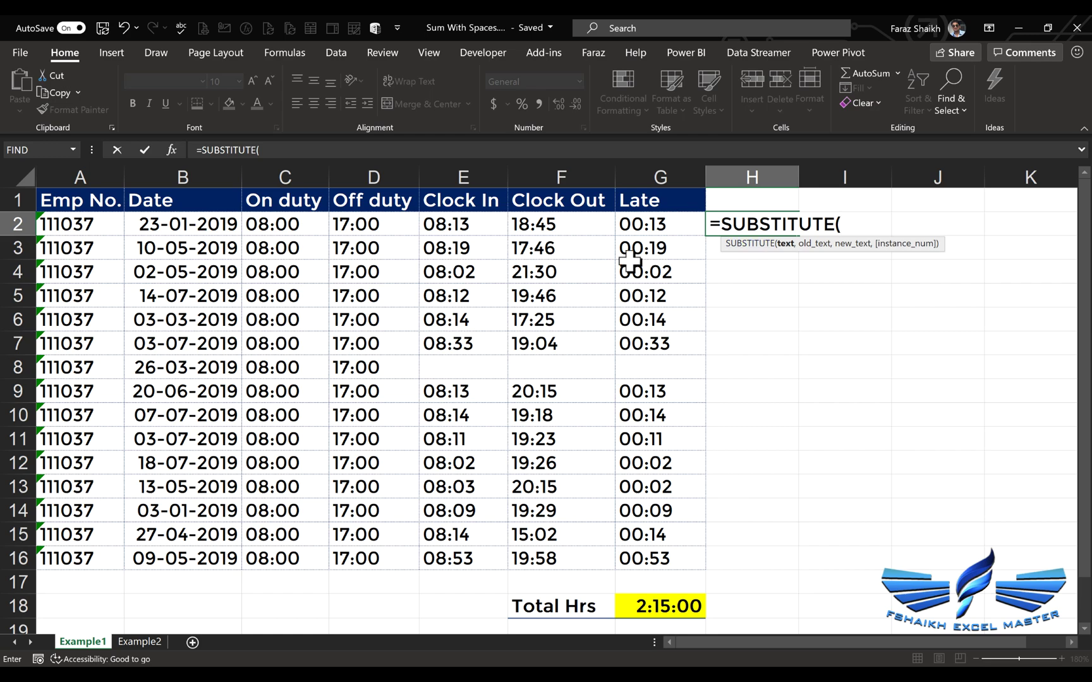
left_click_drag(657, 224, 662, 554)
type(",char(1")
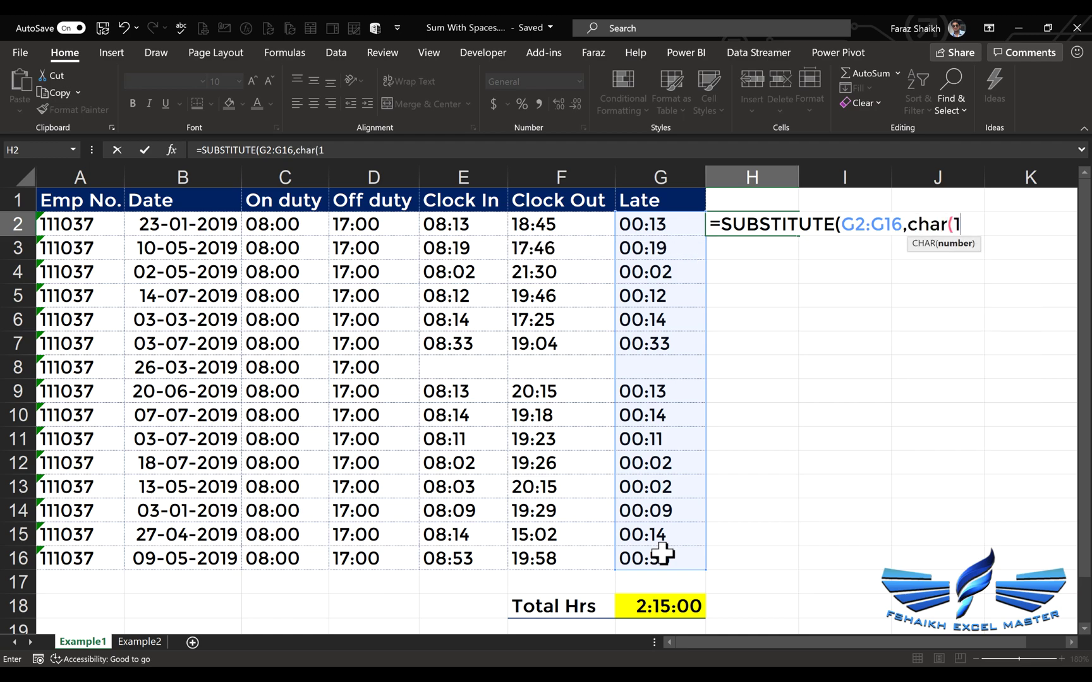
type("0),")
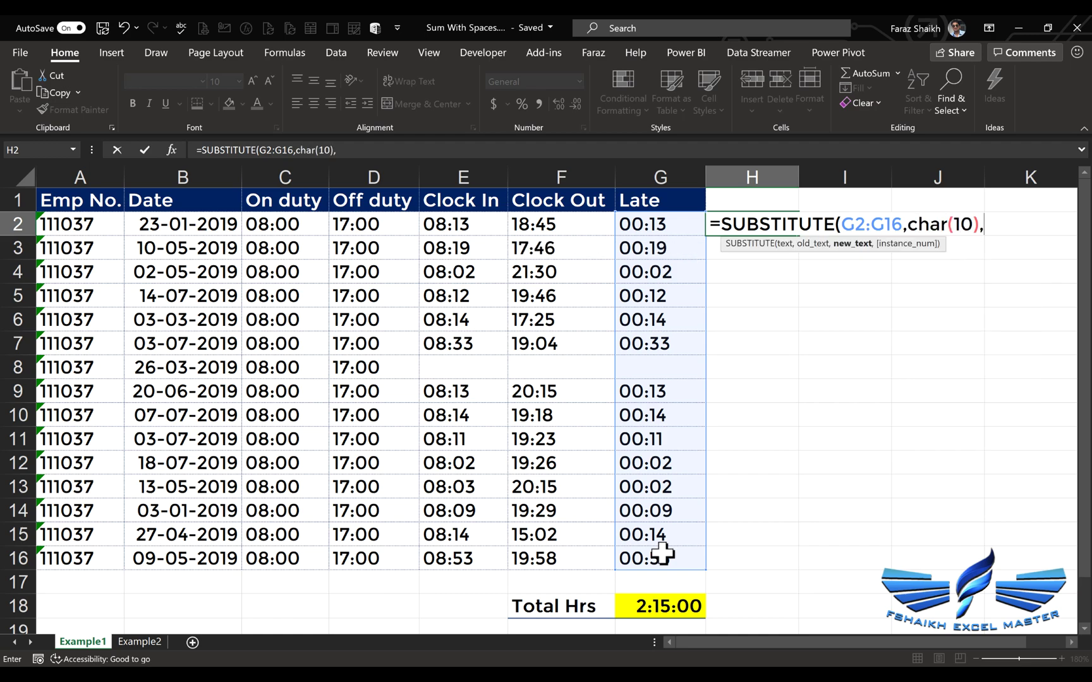
type("\"\")")
key("Return")
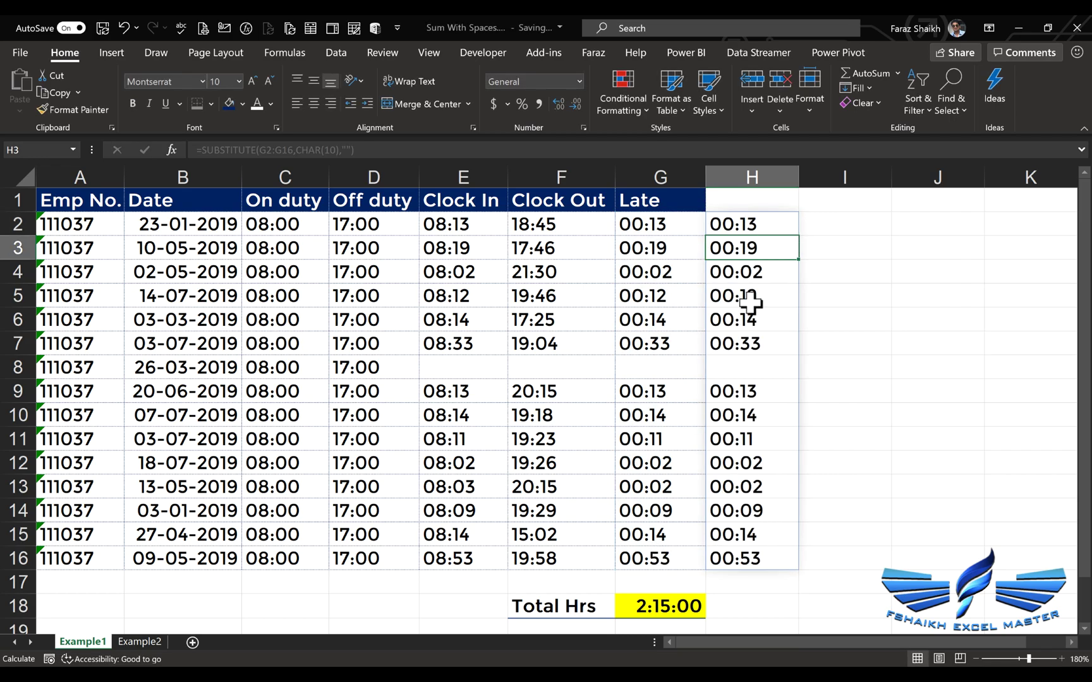
Wrap the SUBSTITUTE formula in VALUE to turn the cleaned times into numbers
key("Up")
key("F2")
key("Home")
key("Right")
type("valu")
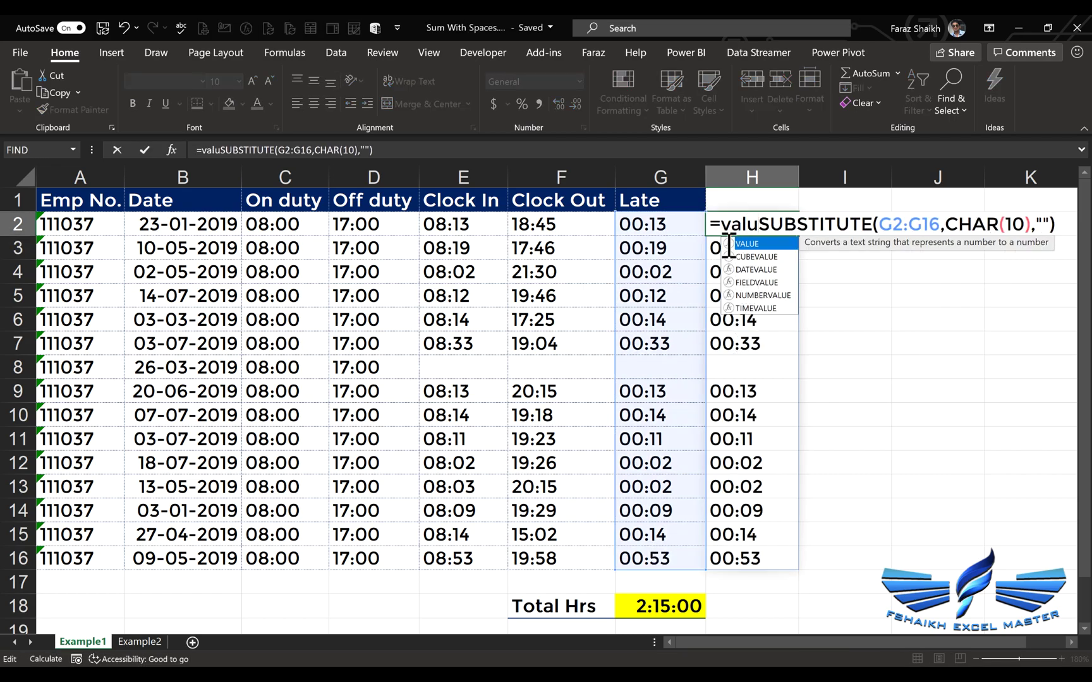
key("Tab")
key("Return")
left_click(725, 224)
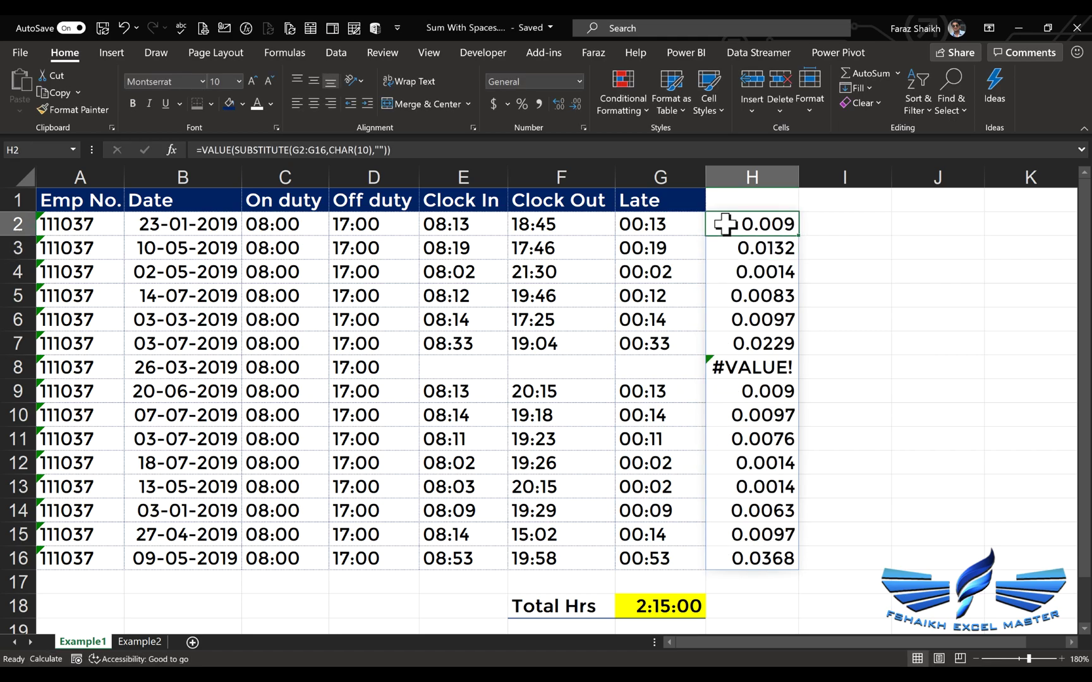
Wrap it in IFERROR returning 0 on errors
double_click(725, 225)
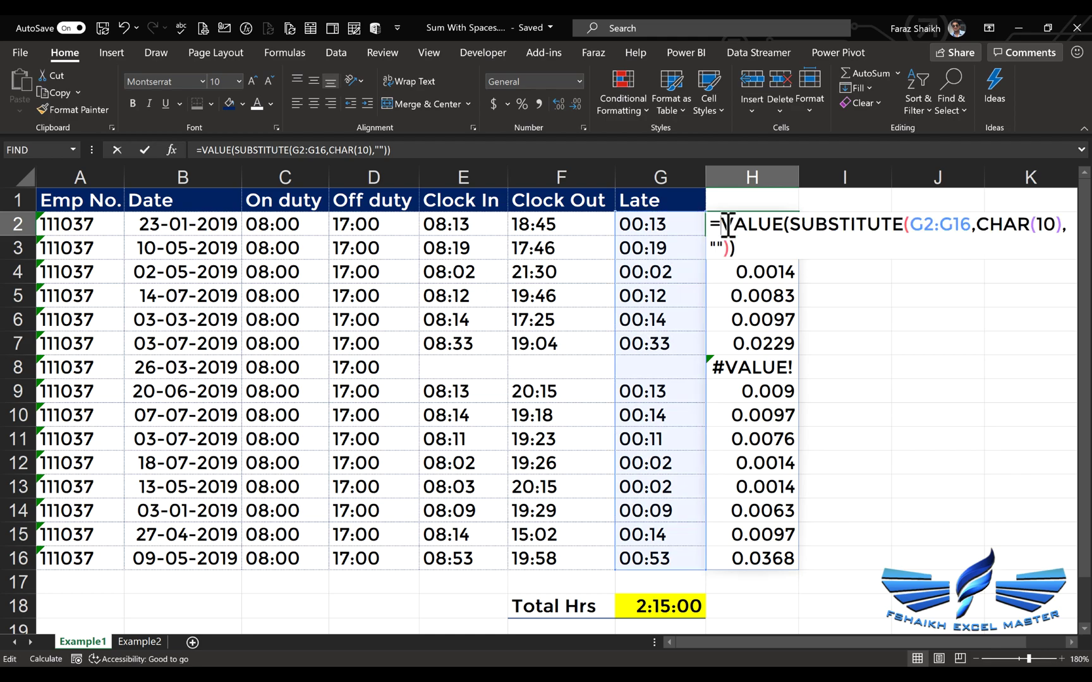
type("if")
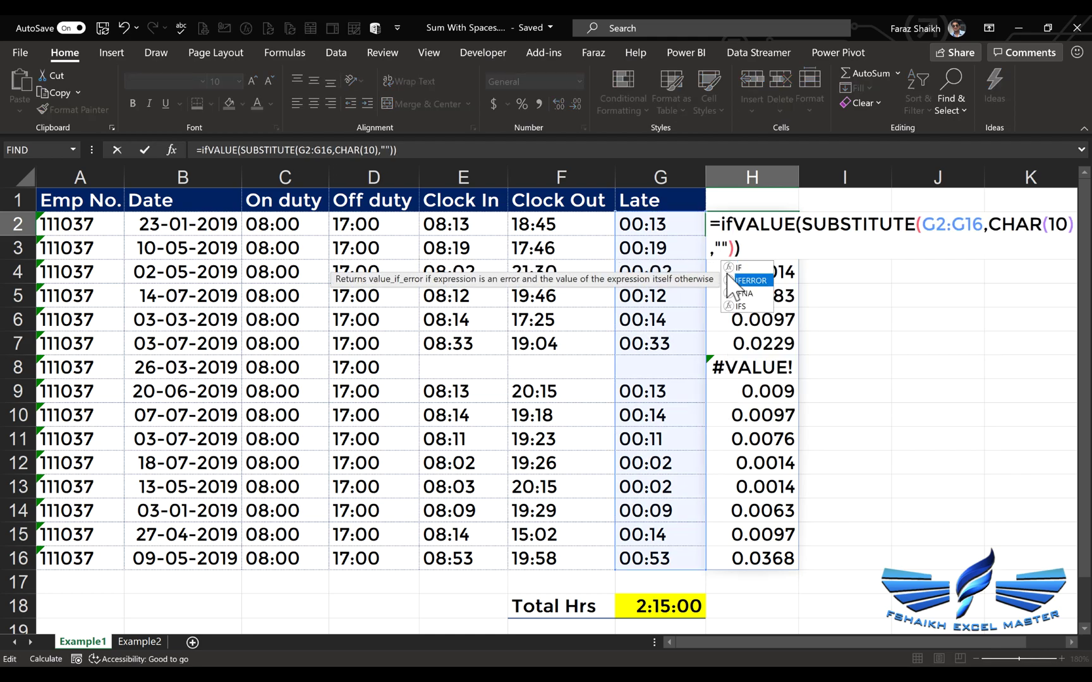
double_click(748, 281)
key("Right")
key("Right")
key("Right")
key("Right")
key("Right")
key("Right")
key("Right")
key("Right")
key("Right")
key("Right")
key("Right")
key("Right")
key("Right")
key("Right")
key("Right")
key("Right")
key("Right")
key("Right")
key("Right")
key("Right")
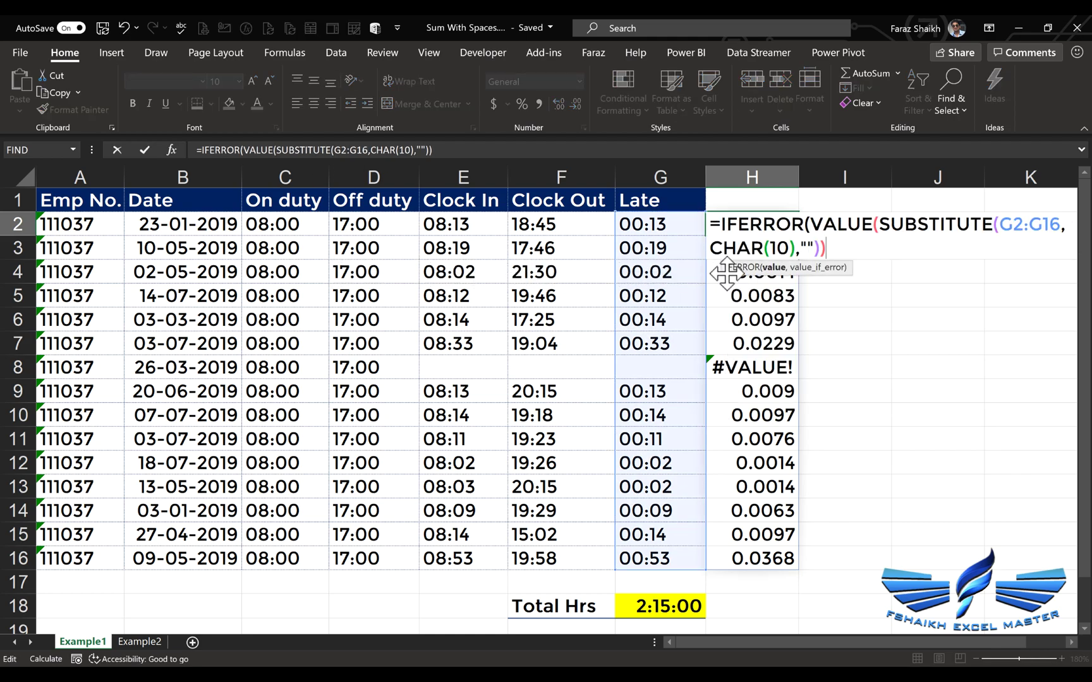
type(",0)")
key("Return")
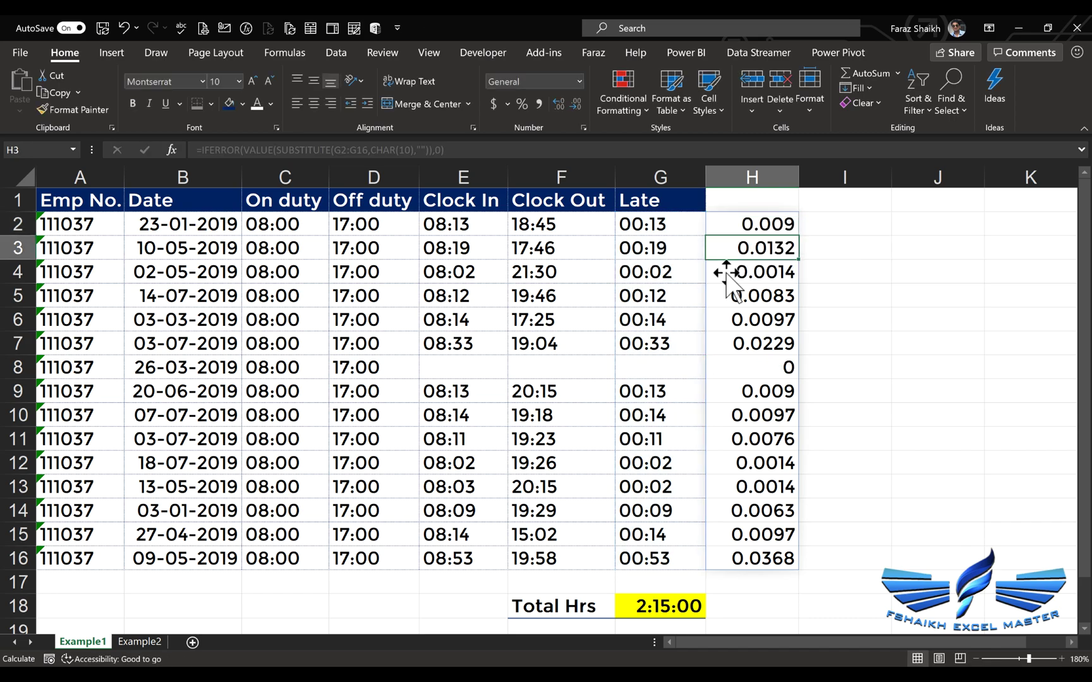
Wrap it in SUM and confirm as an array formula
double_click(727, 224)
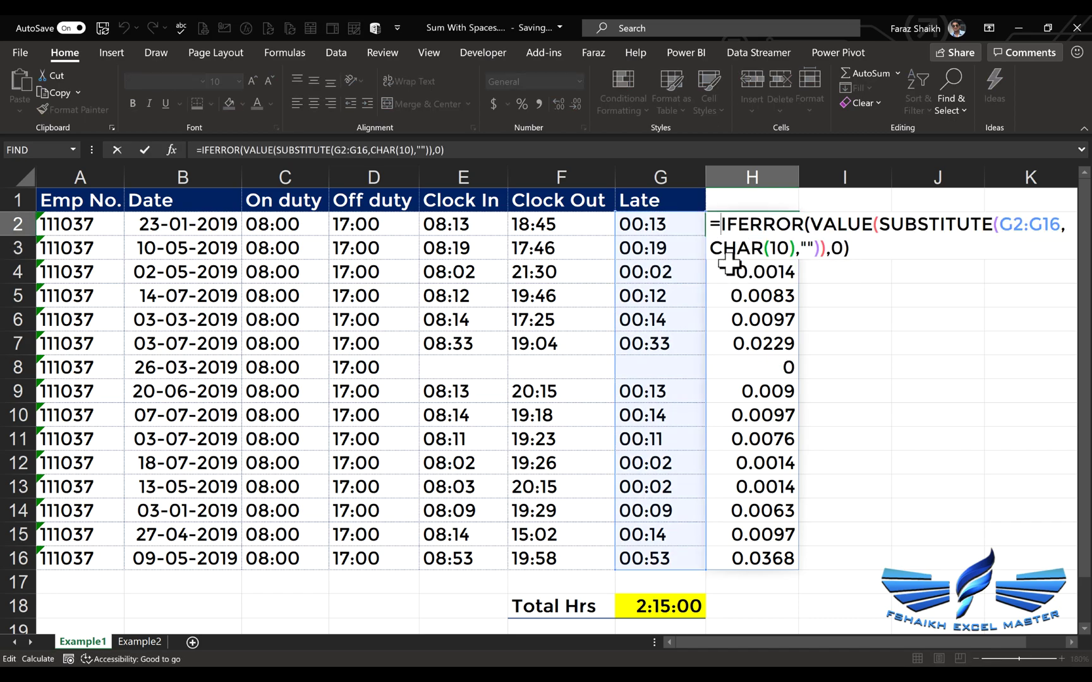
type("sum")
key("Tab")
left_click(927, 248)
type(")")
key("ctrl+shift+Return")
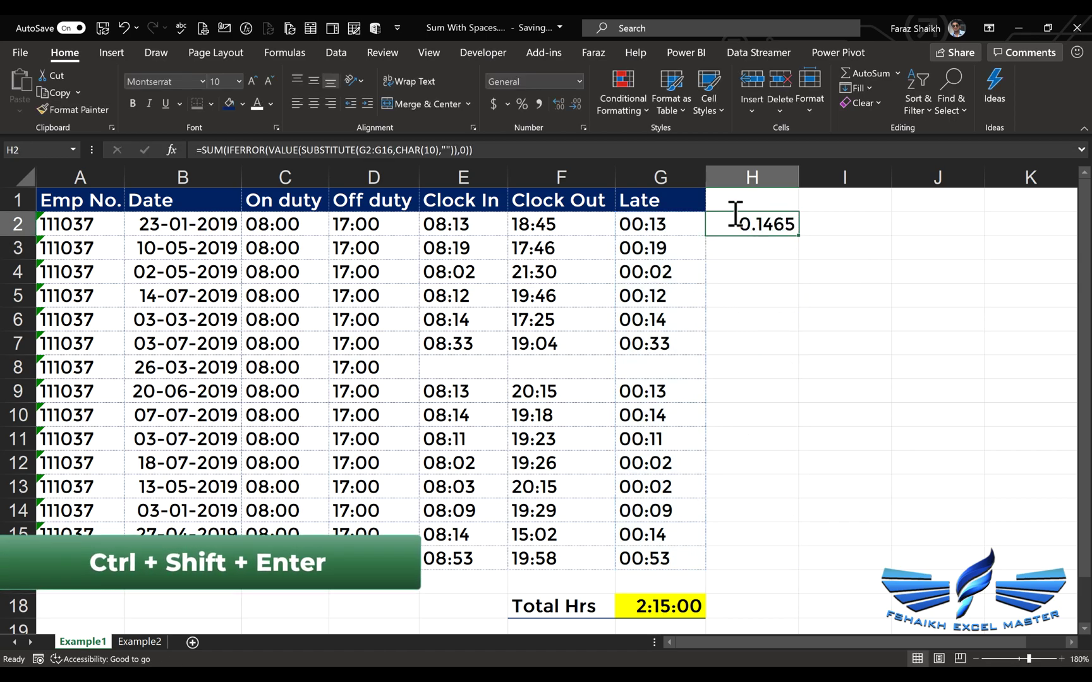
Cut the finished formula out of H2 and paste it into Total Hrs cell G18
left_click(559, 151)
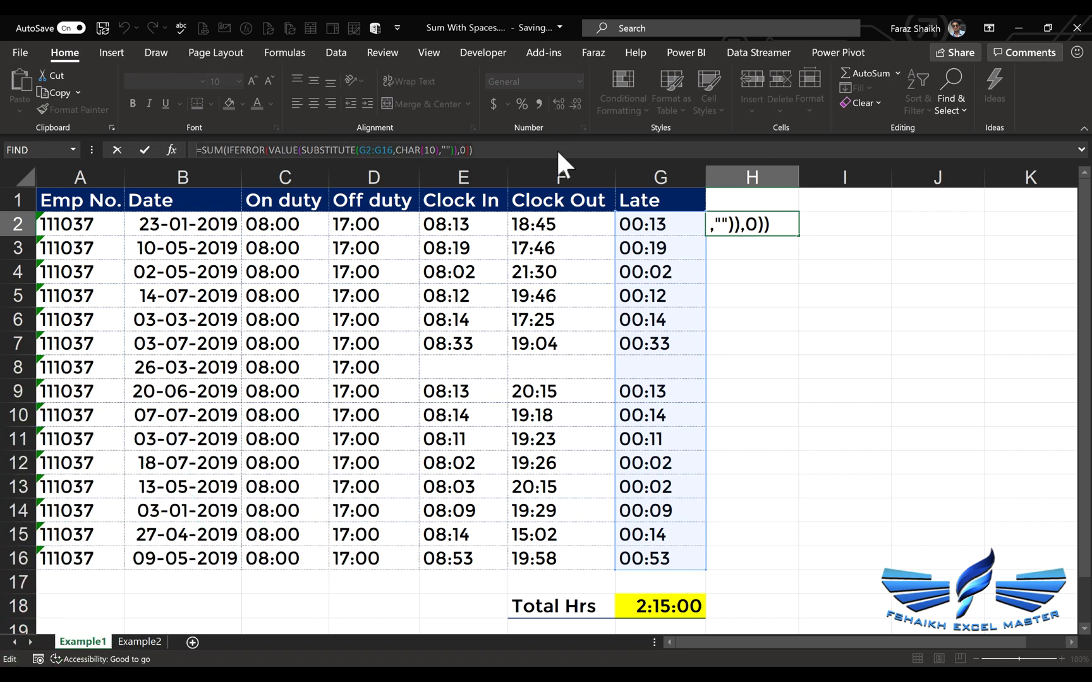
key("Escape")
key("Left")
key("Down")
key("Down")
key("Down")
key("Down")
key("Down")
key("Down")
key("Down")
key("Down")
key("Down")
key("Down")
key("Down")
key("Down")
key("Down")
key("Down")
key("Down")
key("Down")
key("F2")
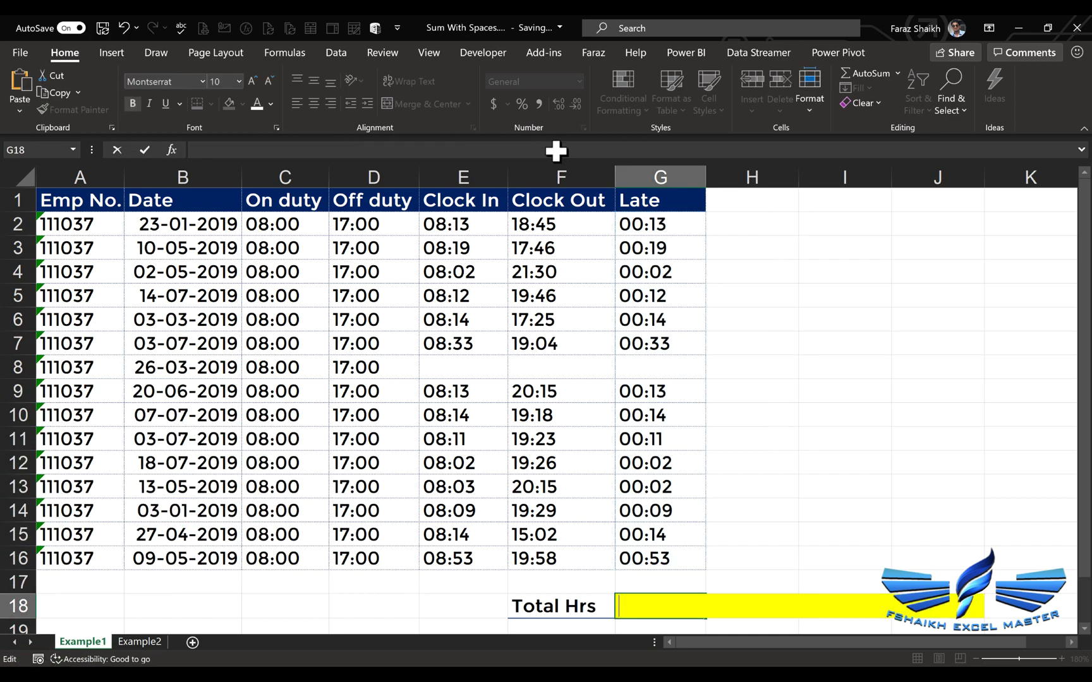
Confirm G18's pasted formula as an array formula so Total Hrs reads 3:31:00
key("ctrl+shift+Return")
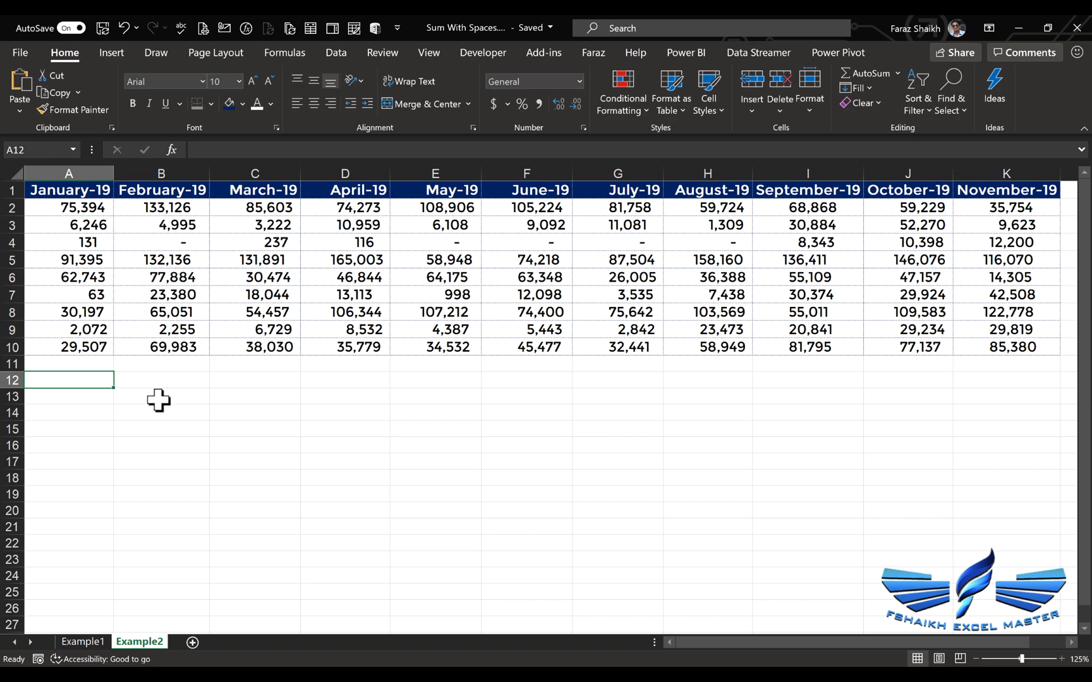
In A12 enter =CODE(A10) to identify the hidden character in A10
type("=cod")
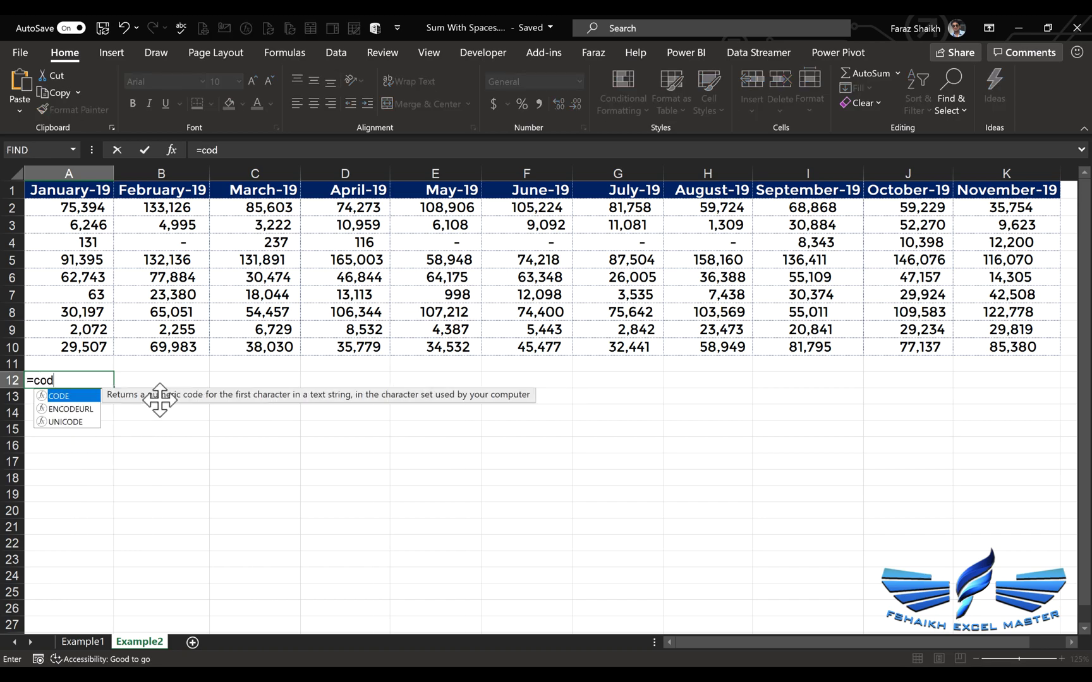
key("Tab")
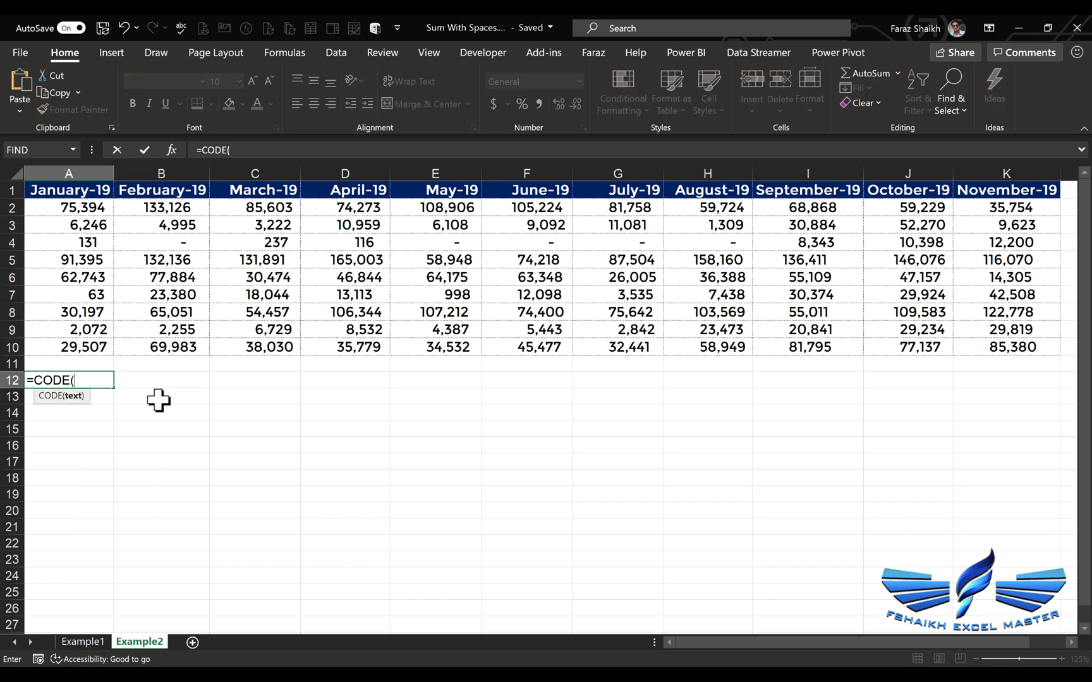
left_click(79, 343)
type(")")
key("Return")
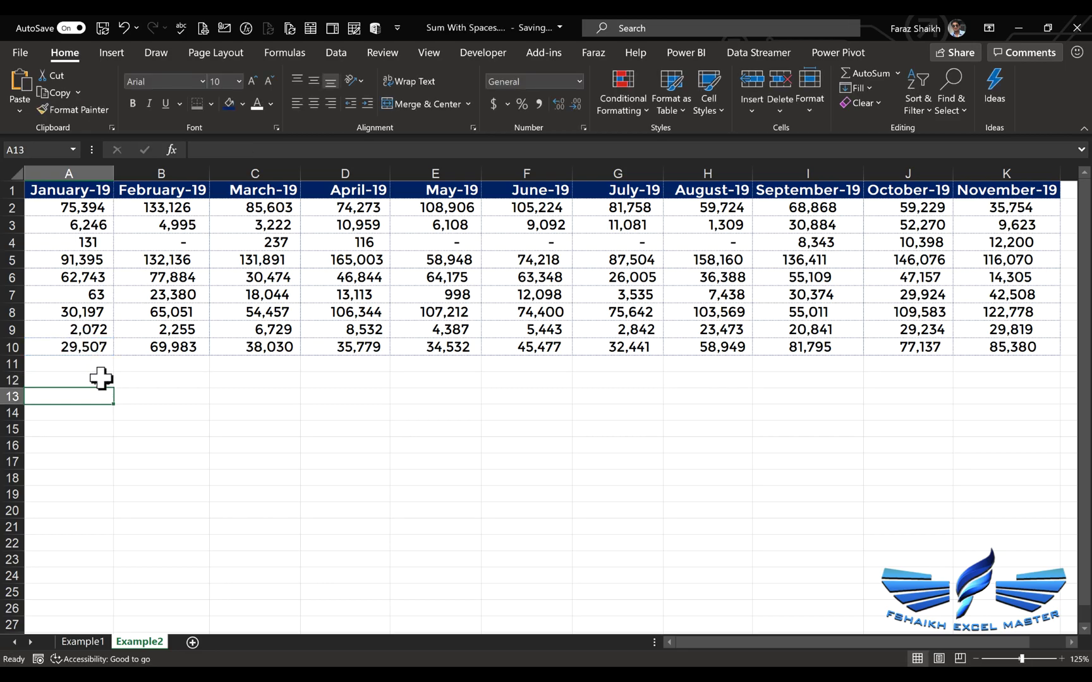
left_click(101, 379)
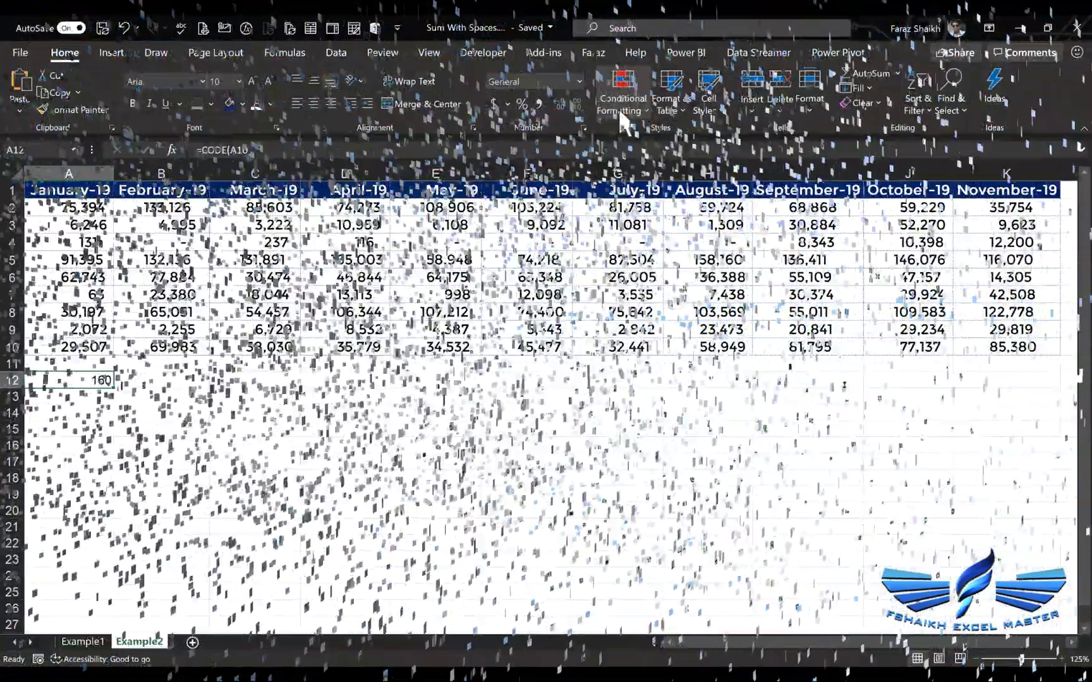
Replace it with =VALUE(A2:A10), which spills #VALUE! errors into A13:A20
type("=valu")
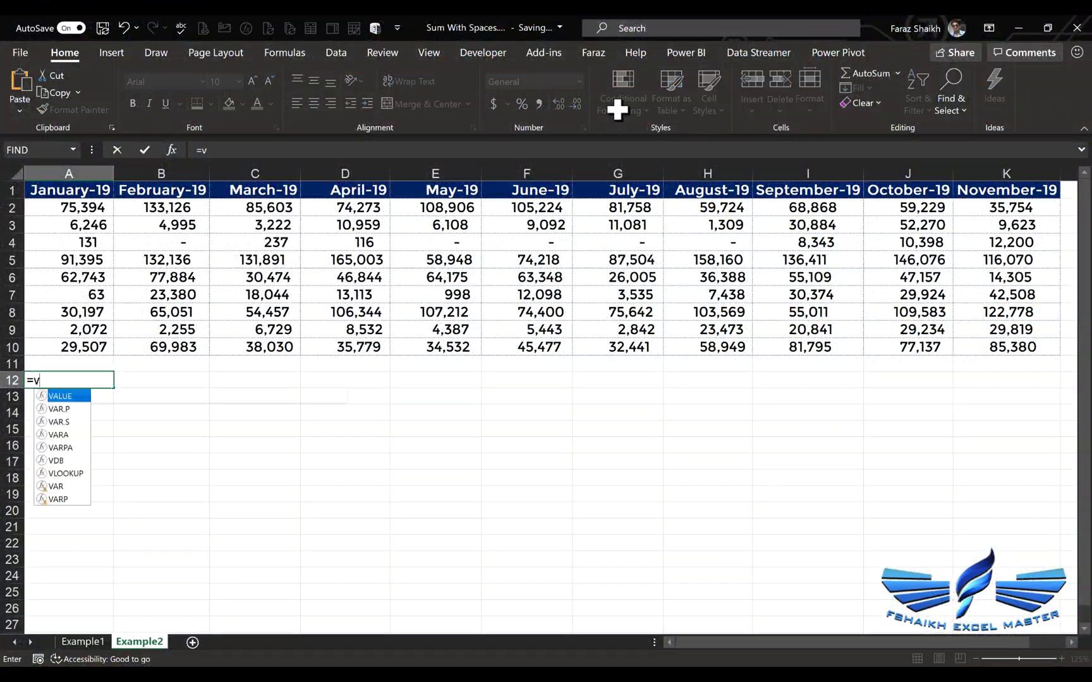
key("Tab")
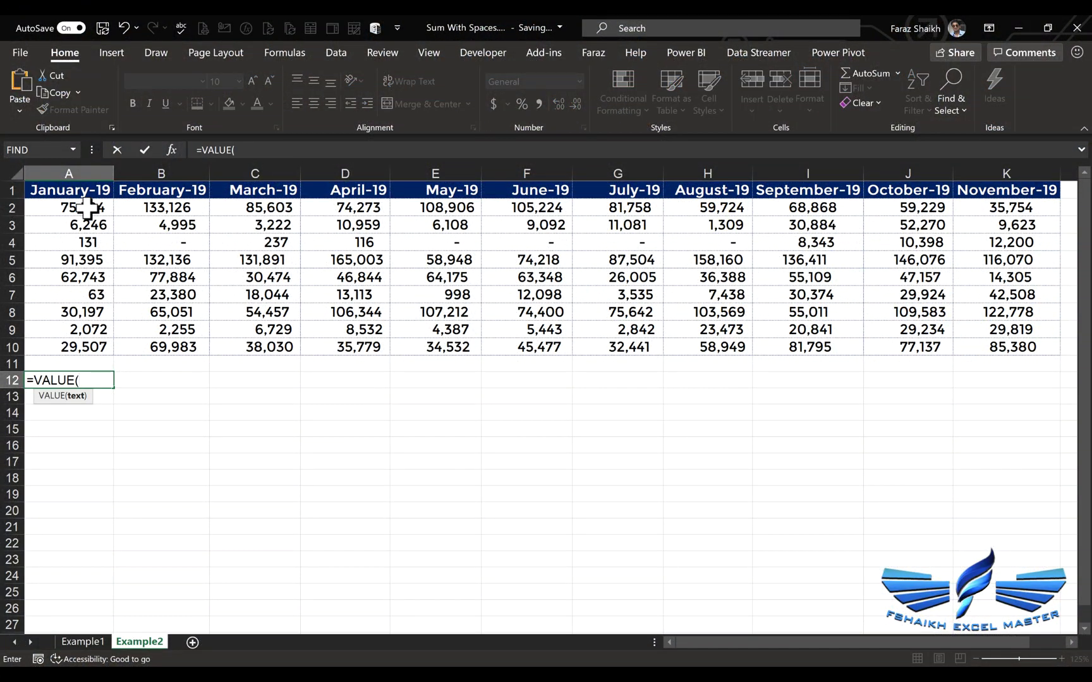
left_click_drag(83, 208, 78, 347)
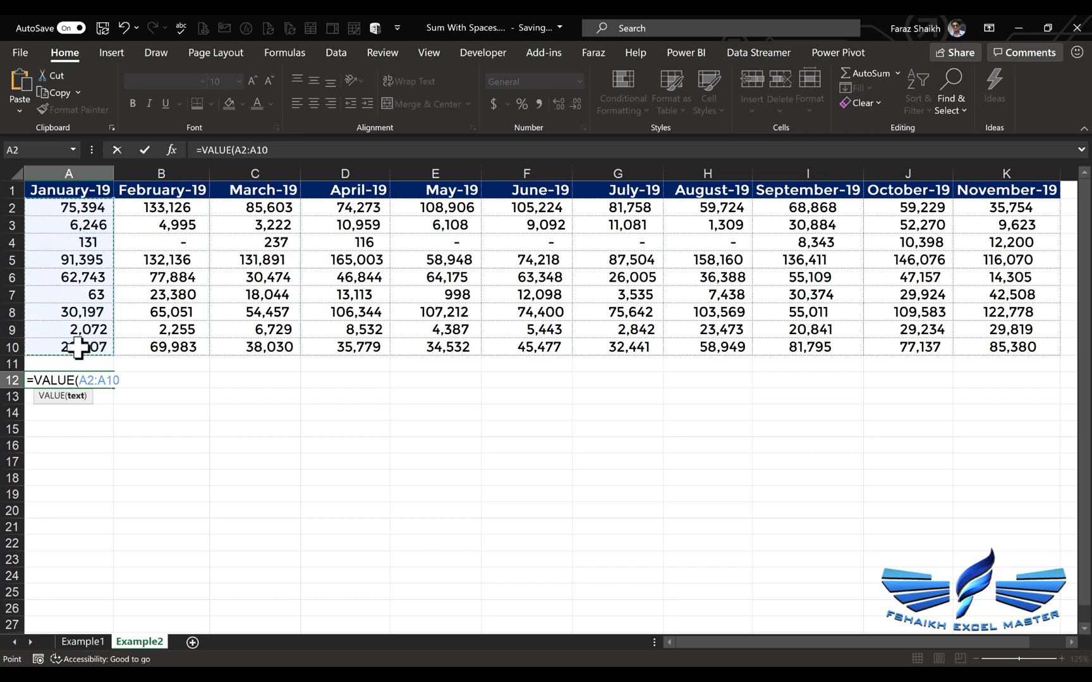
type(")")
key("Return")
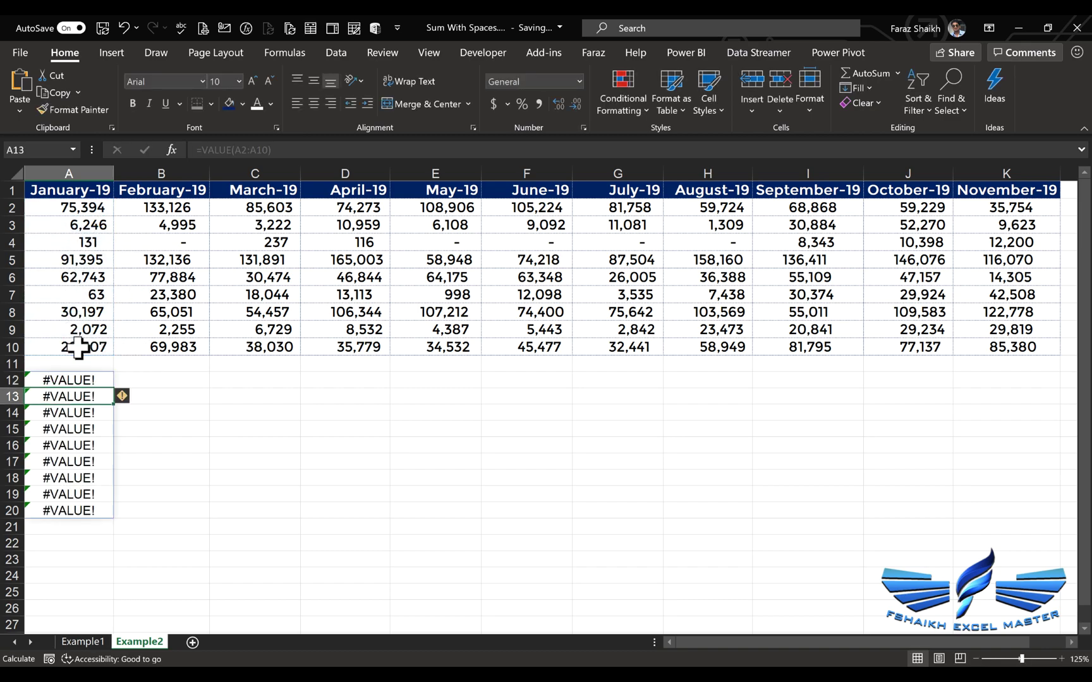
left_click(70, 377)
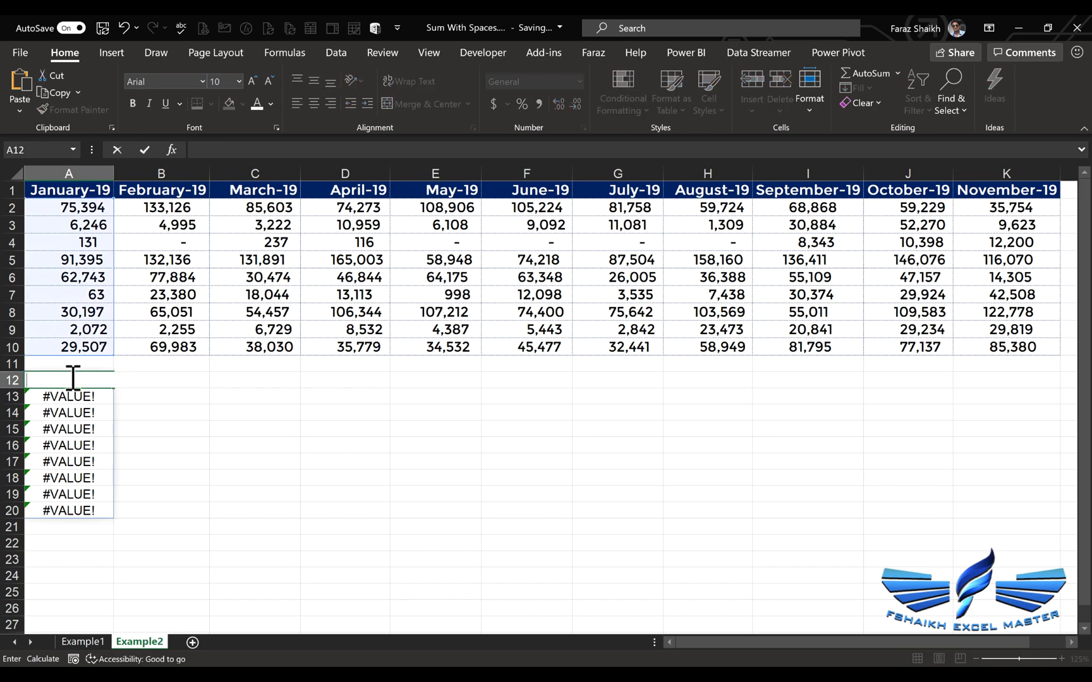
Enter =SUBSTITUTE(A2:A10,CHAR(160),"") in A12 and fill it across row 12 to column K
type("=su")
key("Tab")
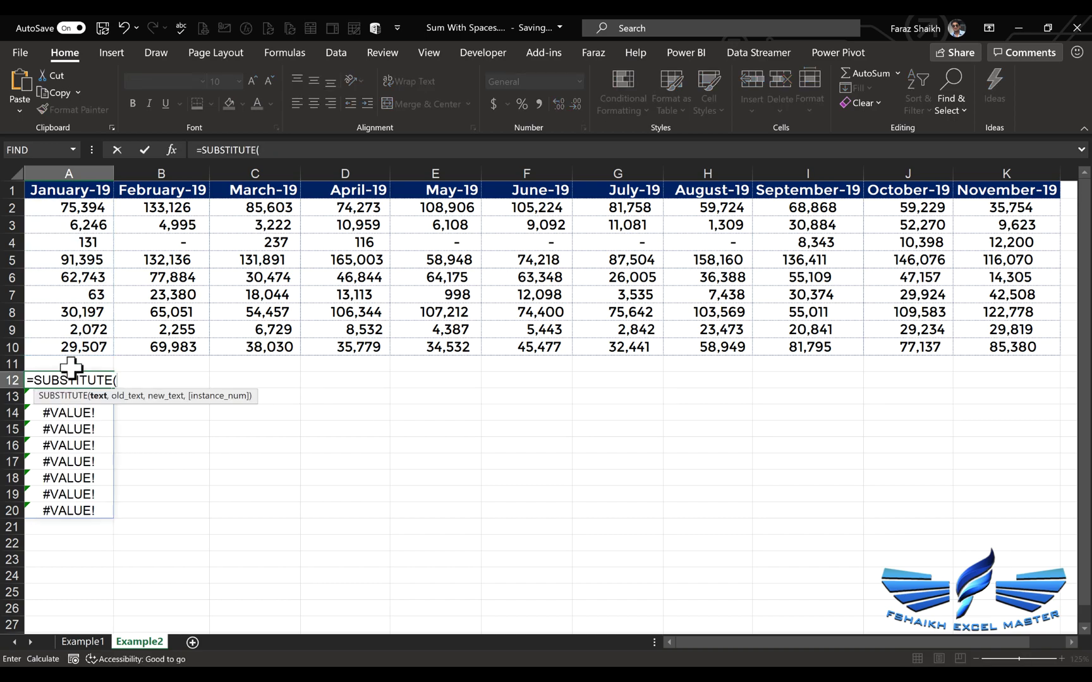
left_click_drag(85, 207, 81, 344)
type(",char")
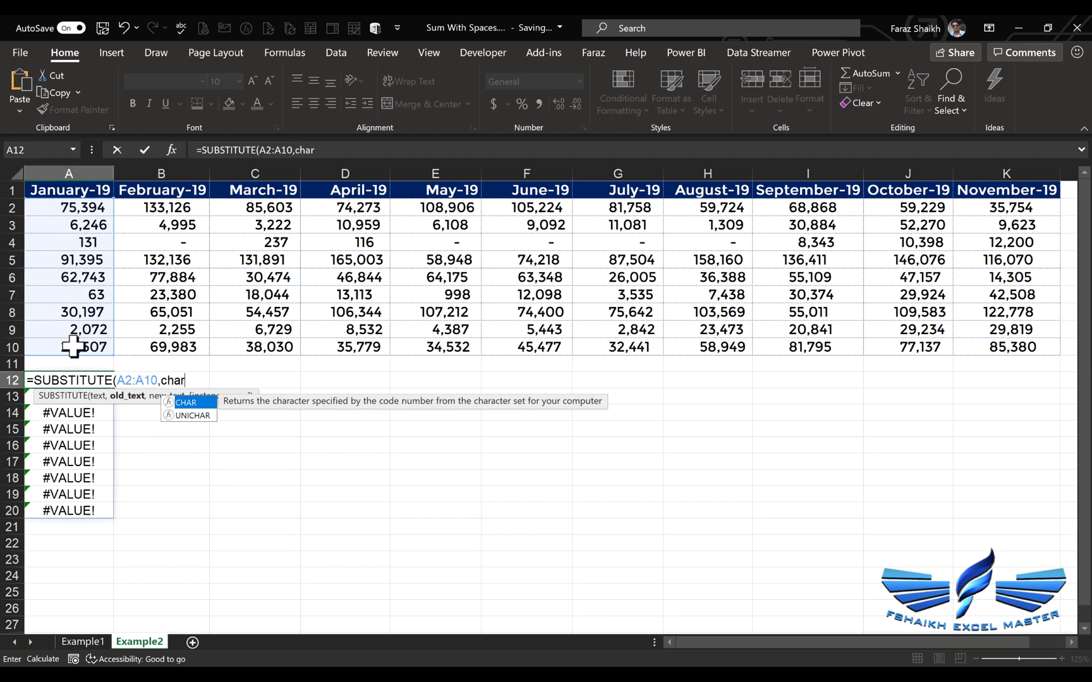
key("Tab")
type("160),\"\"")
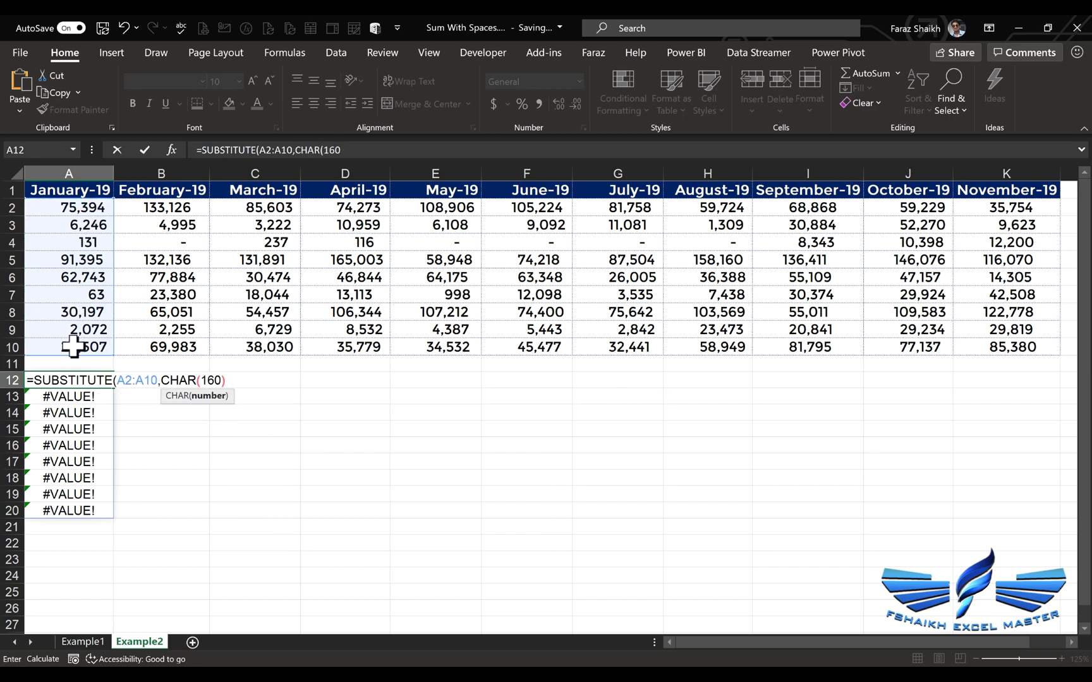
type(")")
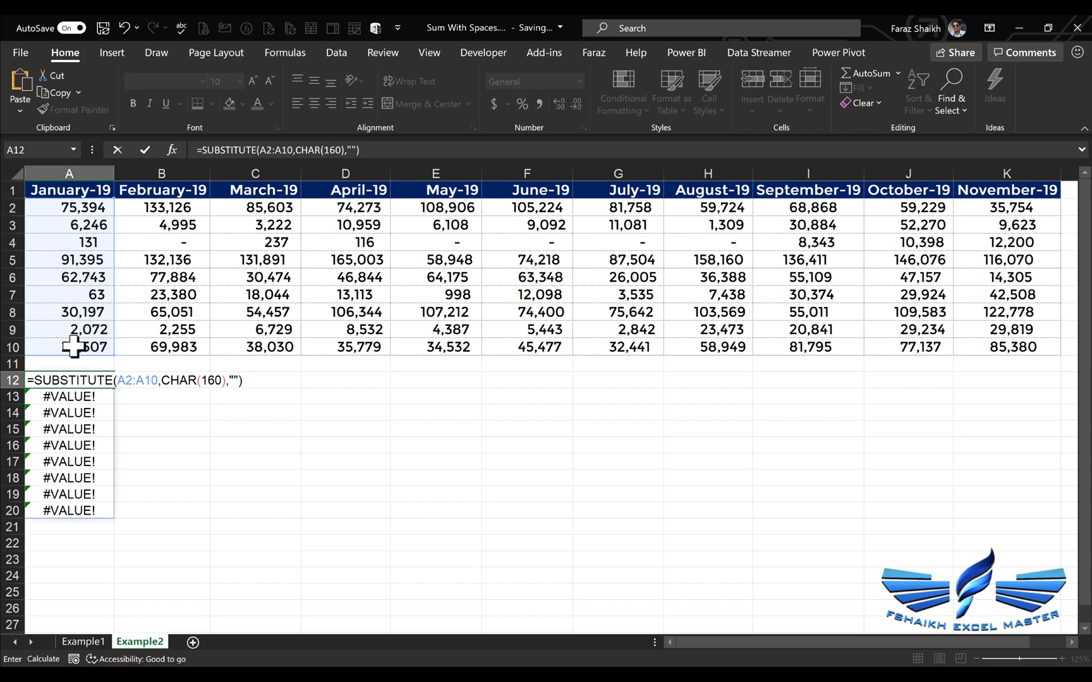
key("Return")
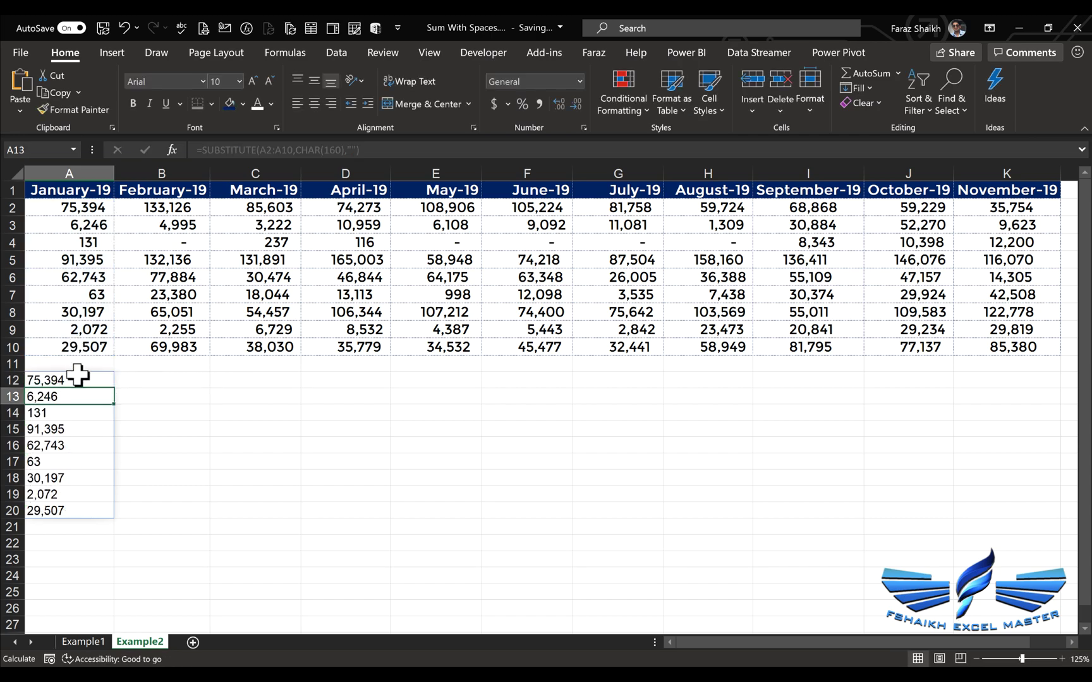
left_click(79, 381)
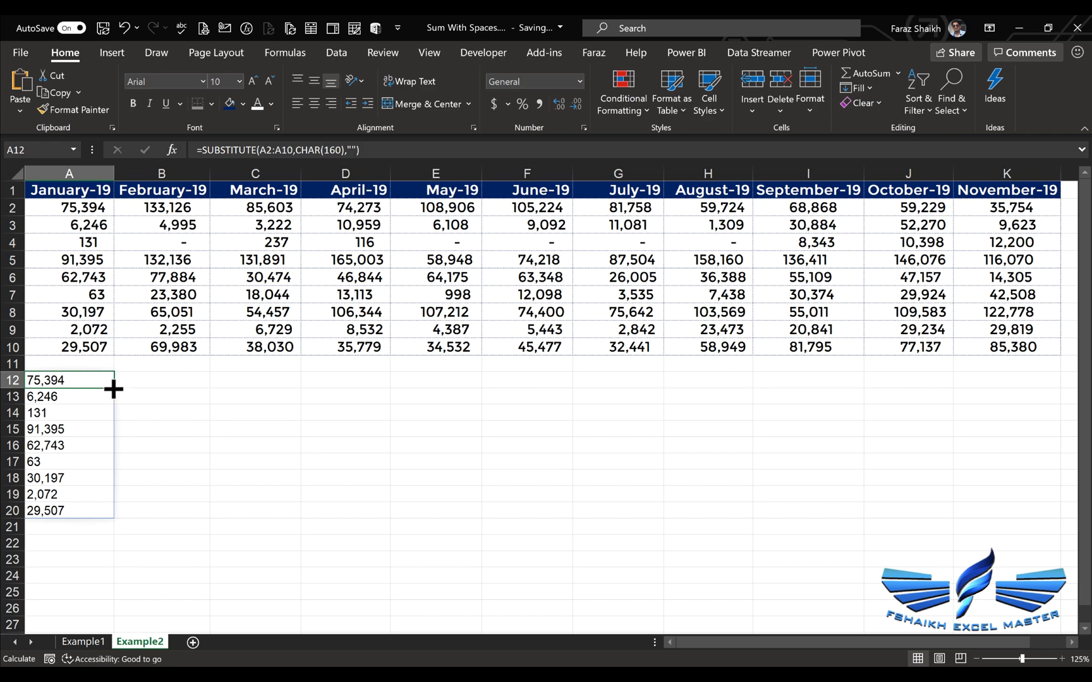
left_click_drag(114, 389, 1012, 379)
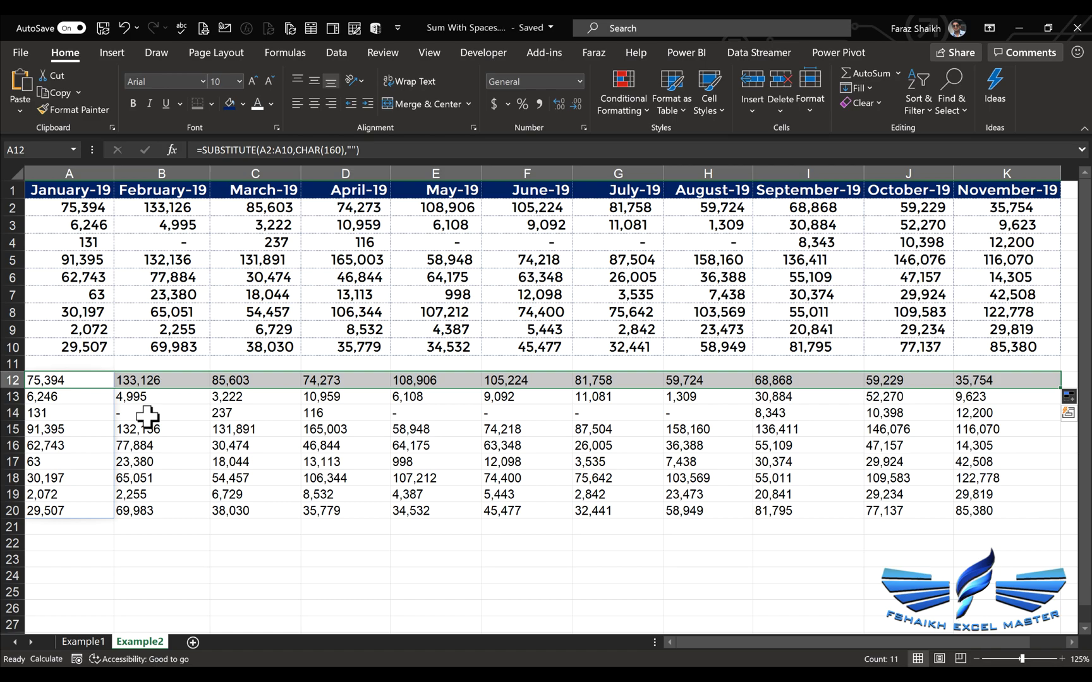
Nest the A12 formula inside SUBSTITUTE(…,"-",0) and fill it across row 12 to K
left_click(88, 381)
double_click(39, 381)
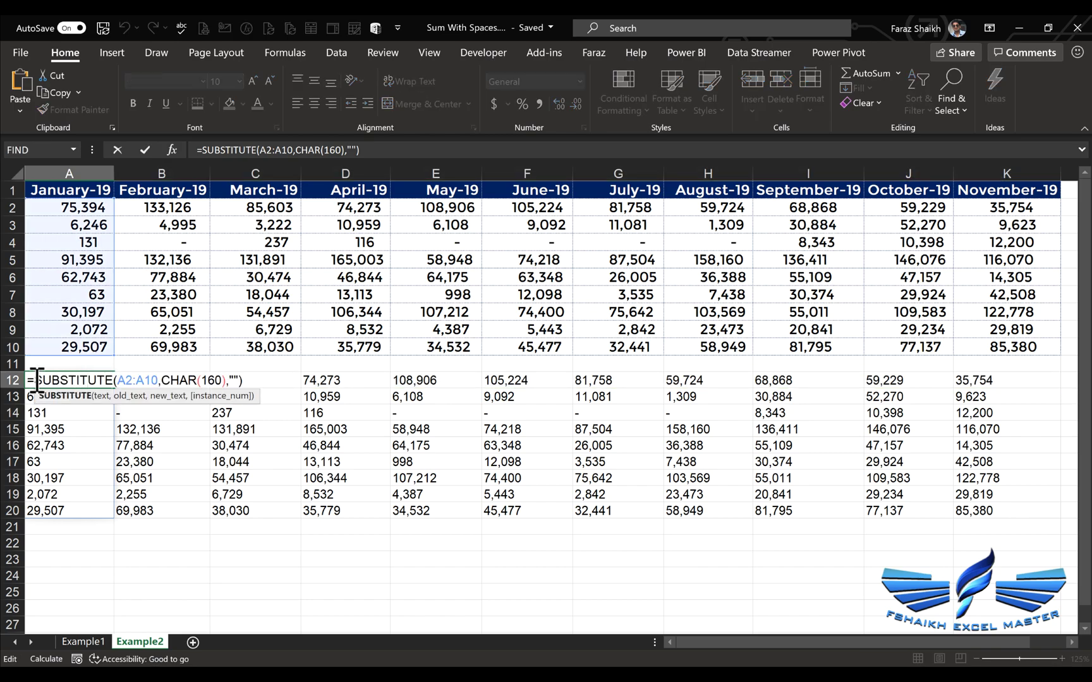
type("SUBSTITUTE(")
type(",")
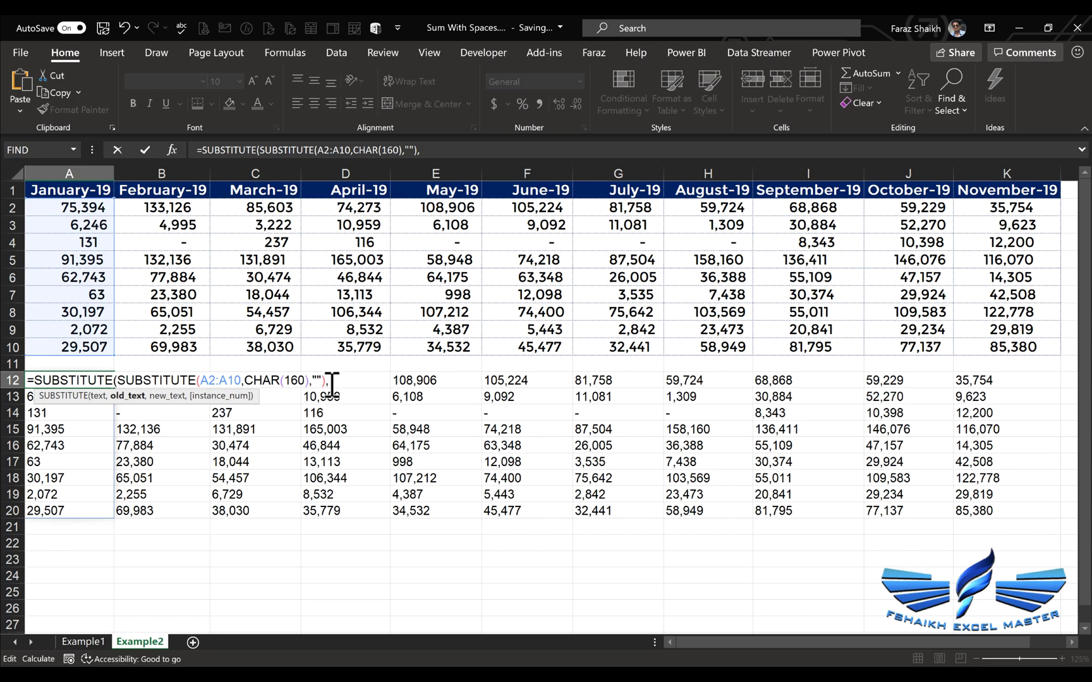
type("\"-\",0)")
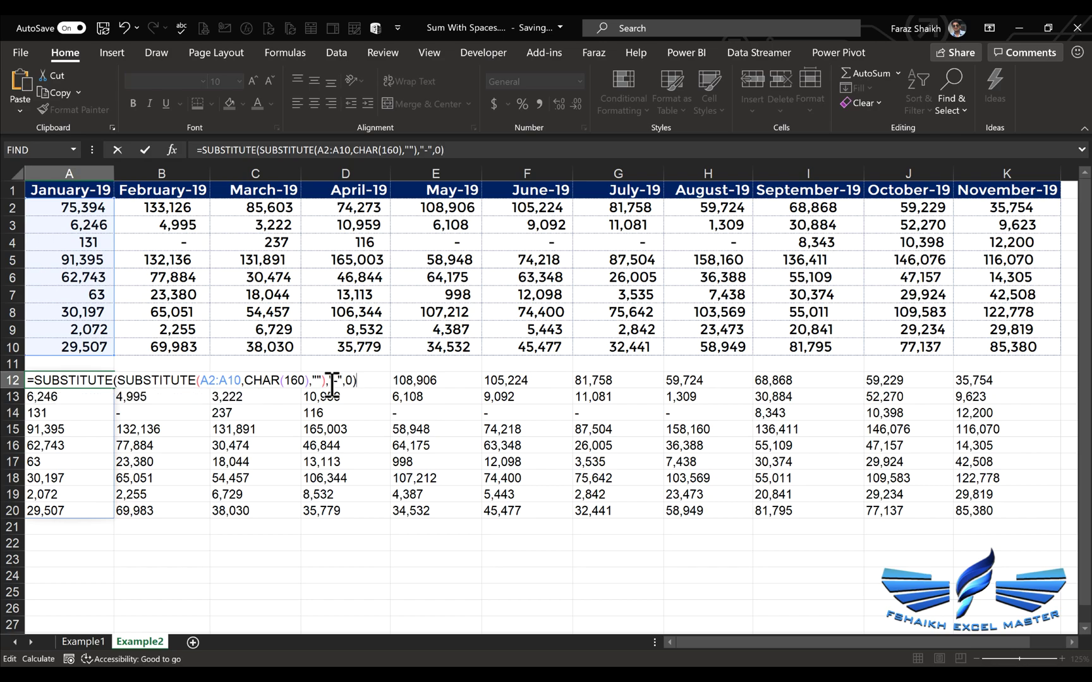
key("ctrl+Return")
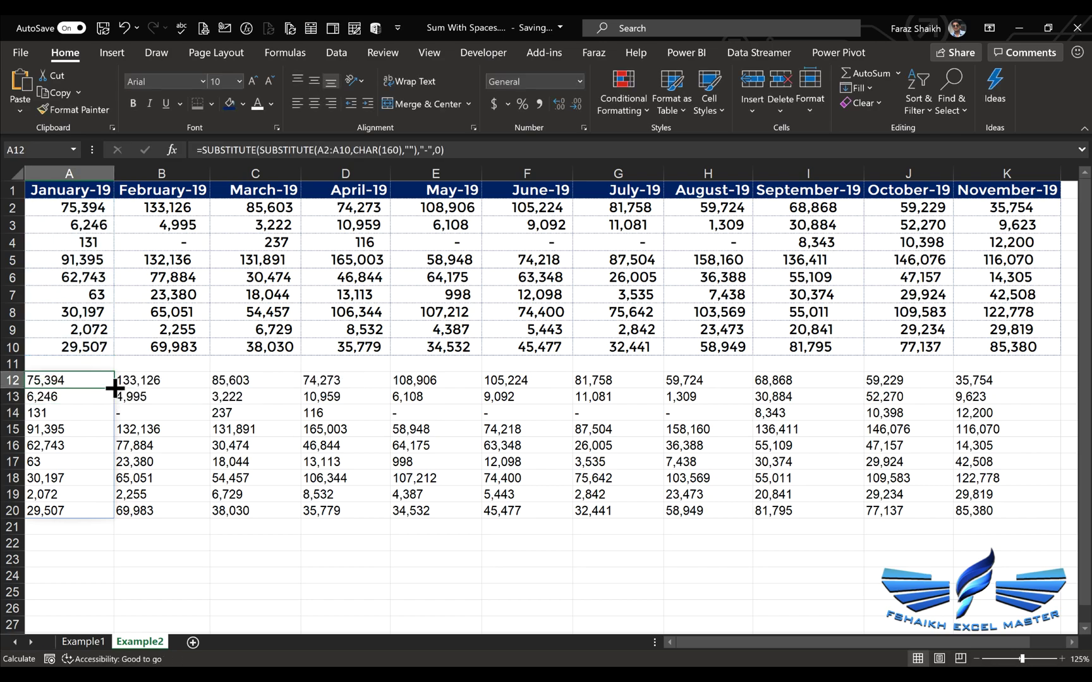
left_click_drag(115, 386, 1012, 377)
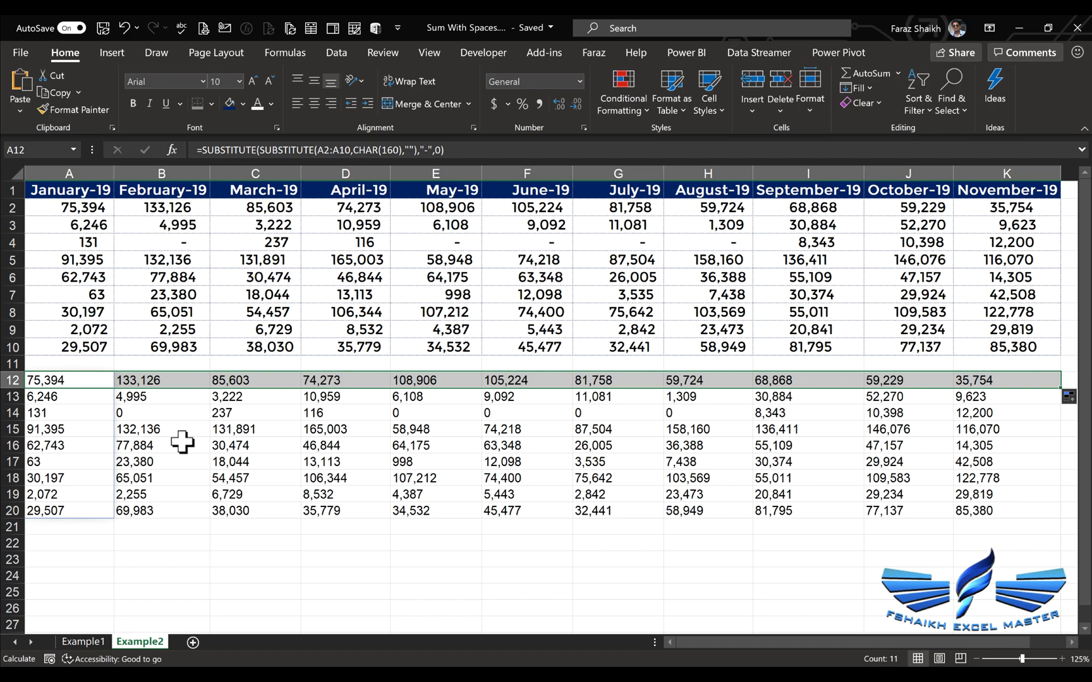
Wrap the A12 cleaning formula in VALUE to convert the results to numbers
key("ctrl+z")
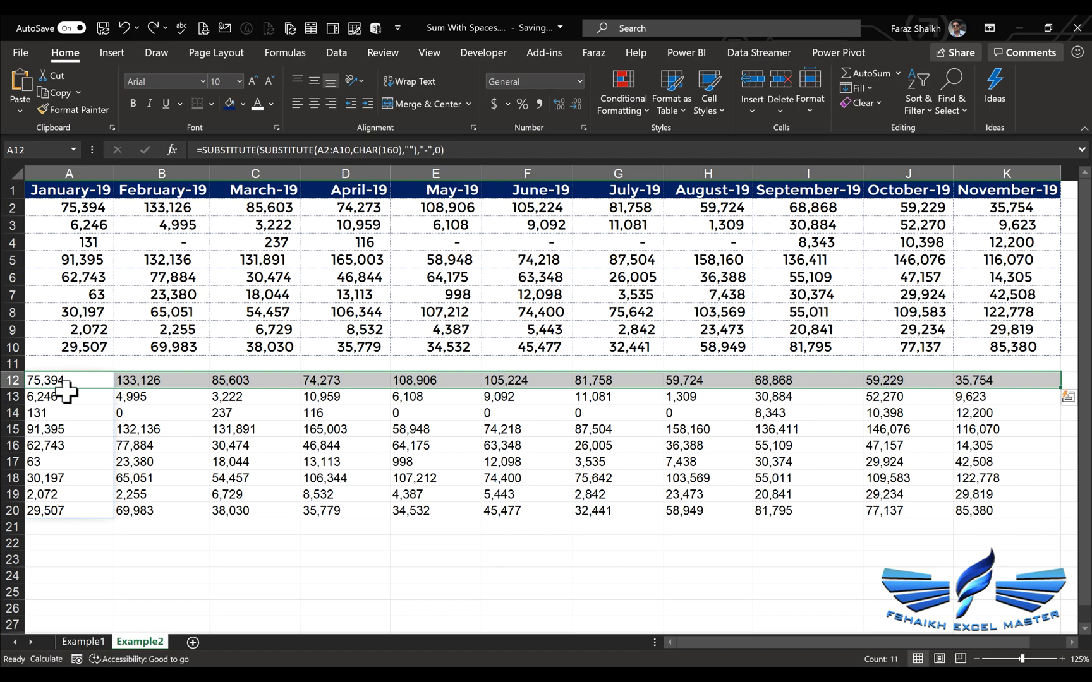
key("F2")
left_click(36, 380)
type("VALUE(")
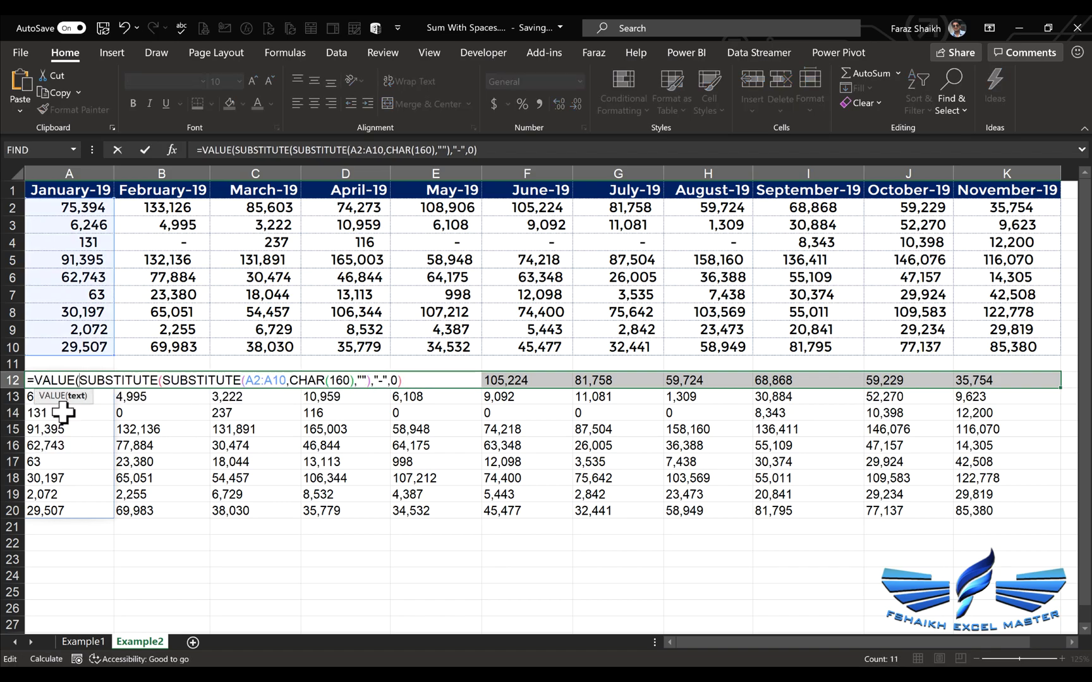
type(")")
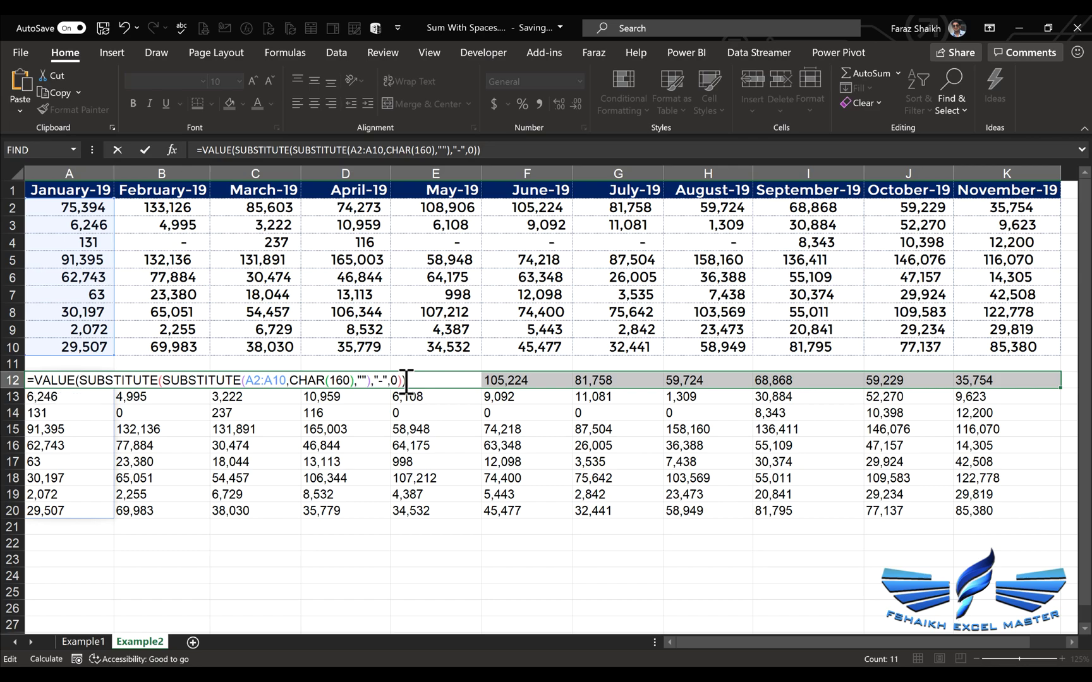
key("Return")
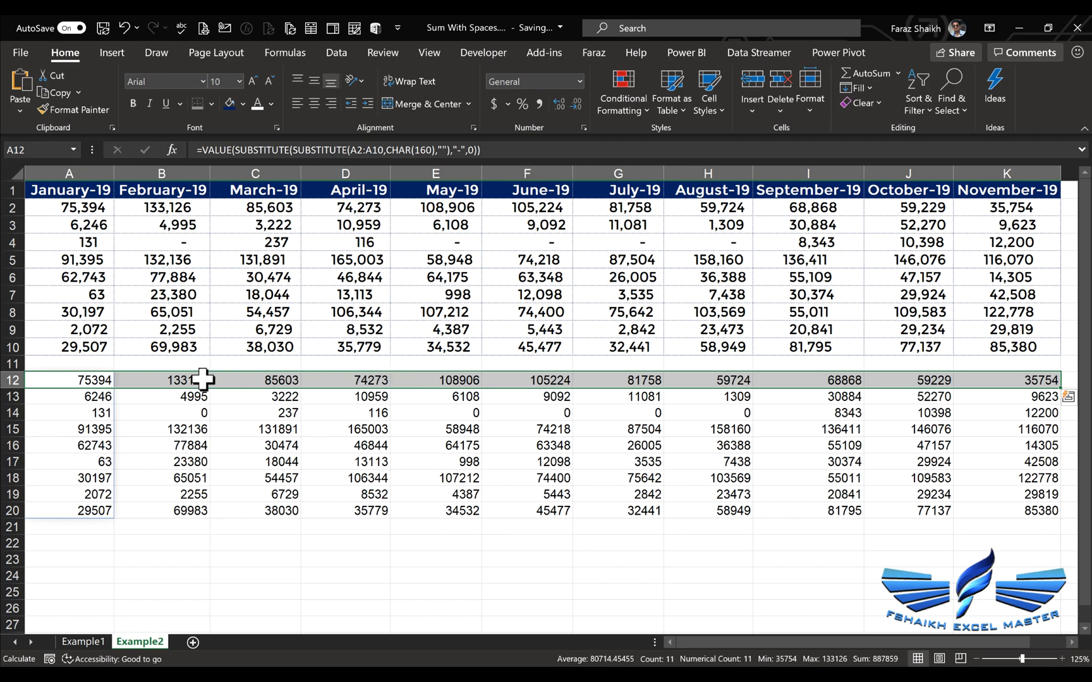
Wrap it in SUM as an array formula, January totalling 297748, and add thousands separators
double_click(83, 379)
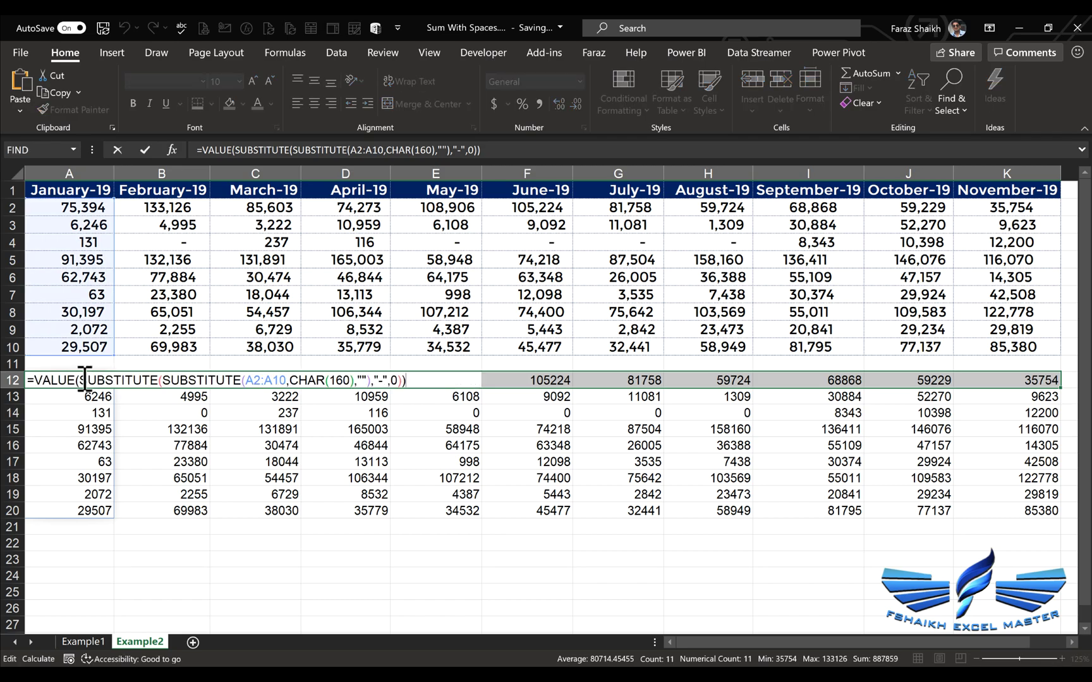
left_click(35, 380)
type("sum")
key("Tab")
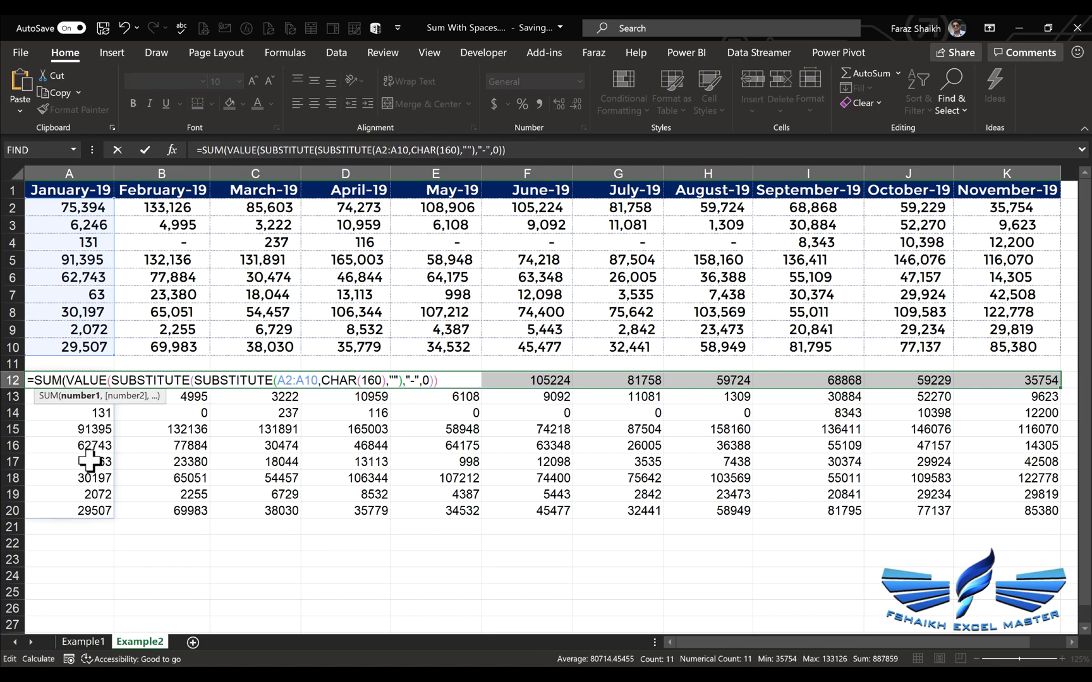
left_click(444, 382)
type(")")
key("ctrl+shift+Return")
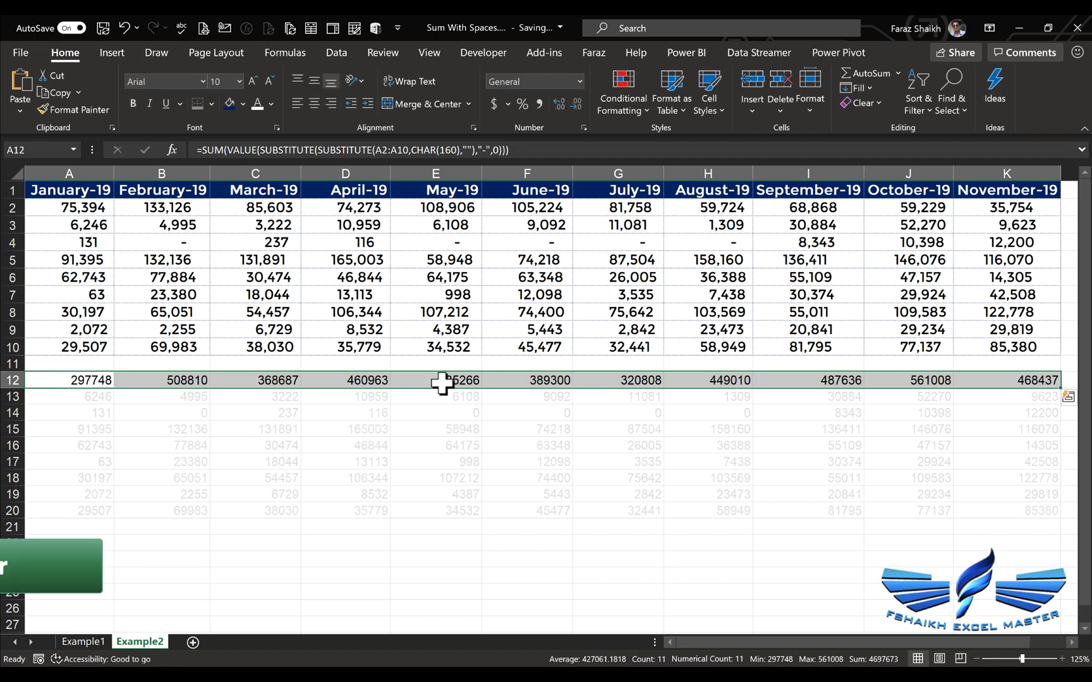
left_click(539, 104)
Redo row 12's totals in bold Comma Style with two decimals, e.g. 297,748.00
key("ctrl+z")
left_click(54, 431)
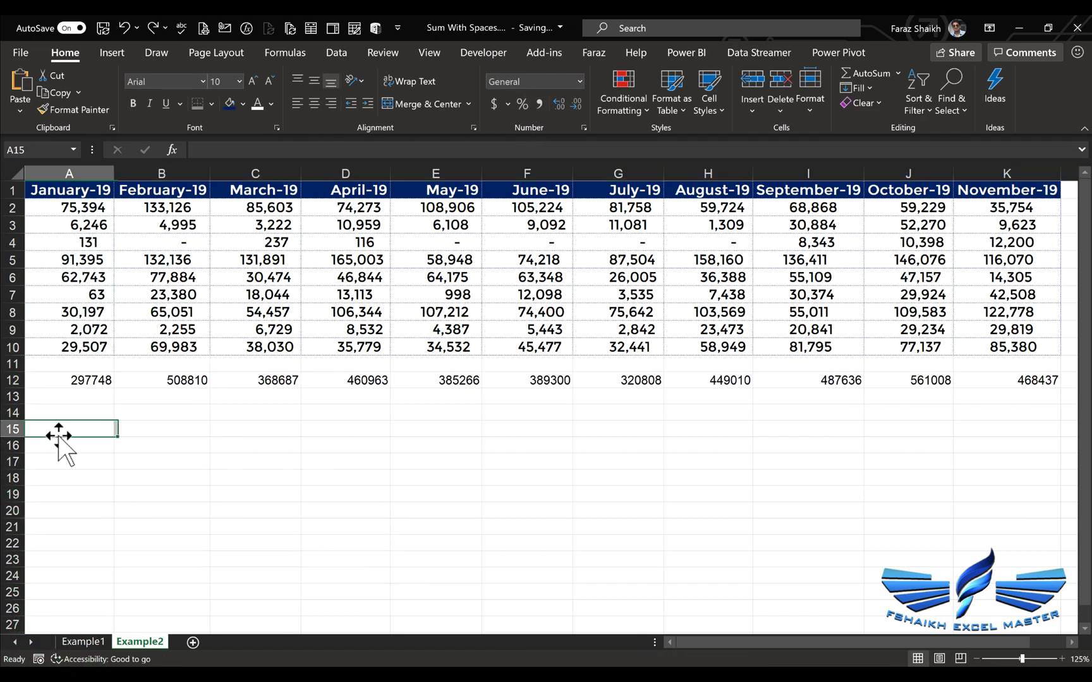
left_click(3, 380)
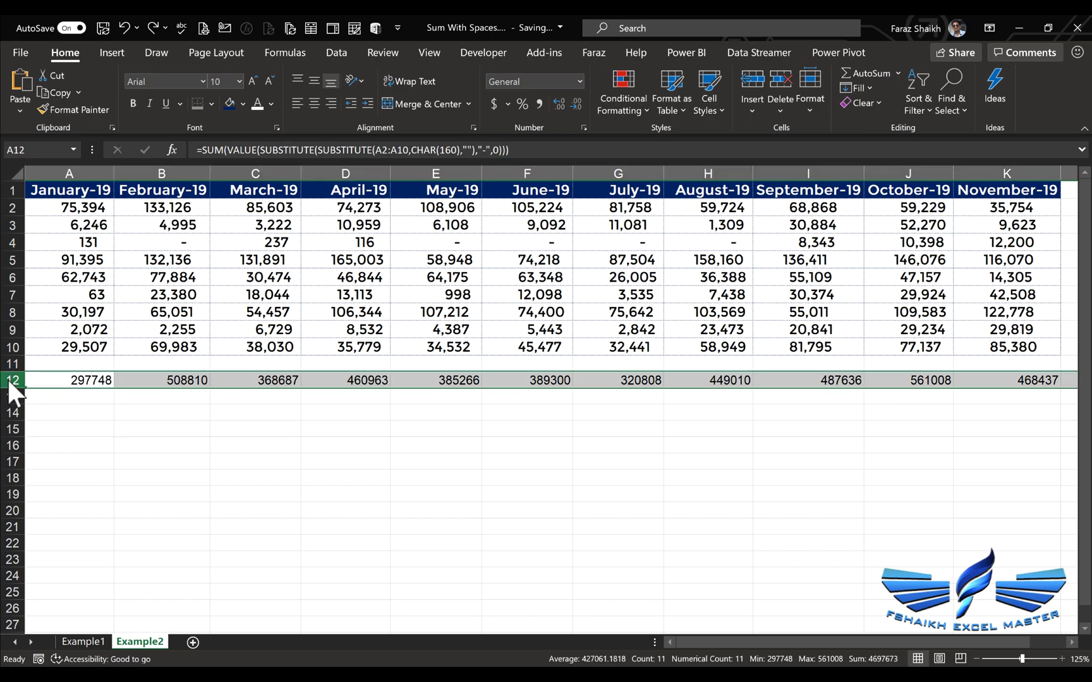
left_click(539, 103)
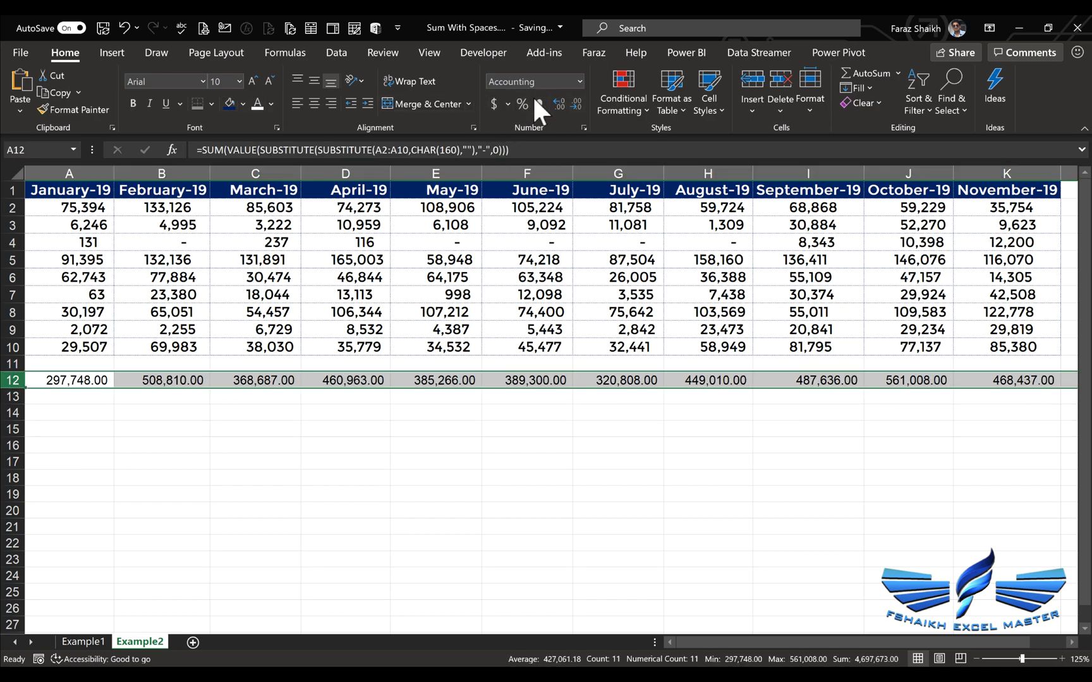
left_click(134, 102)
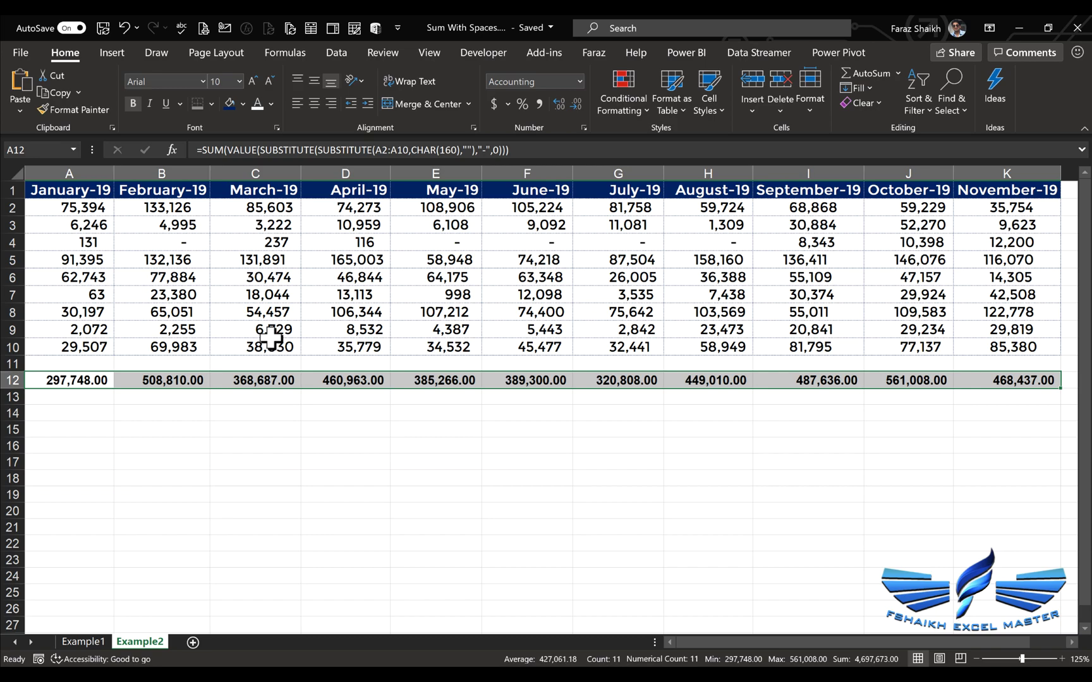
left_click(81, 190)
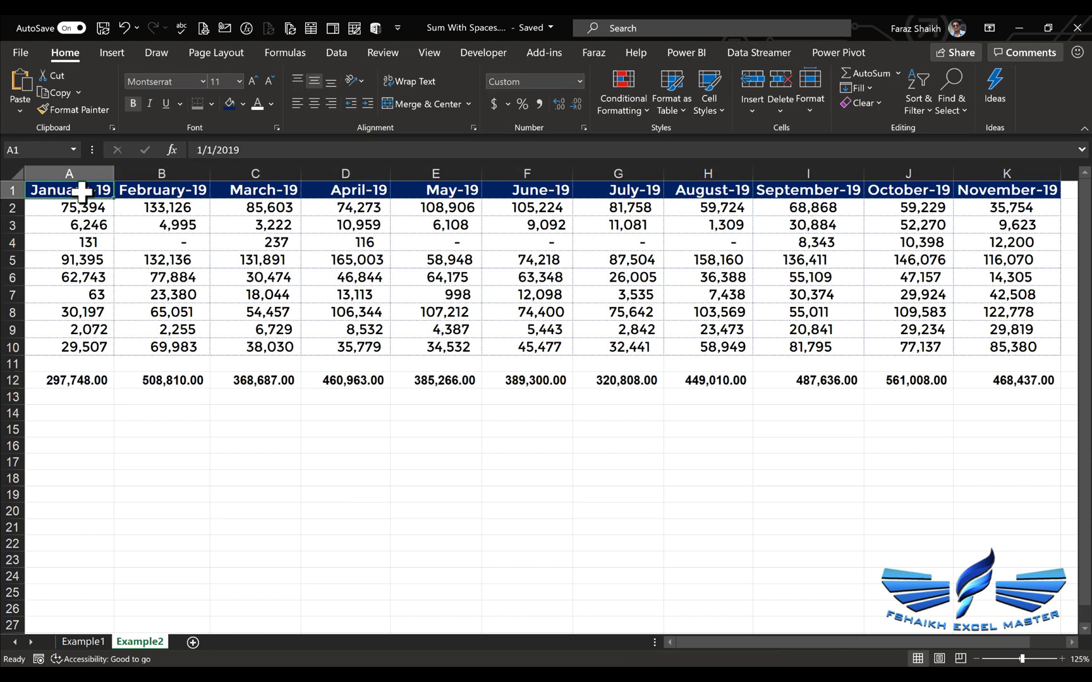